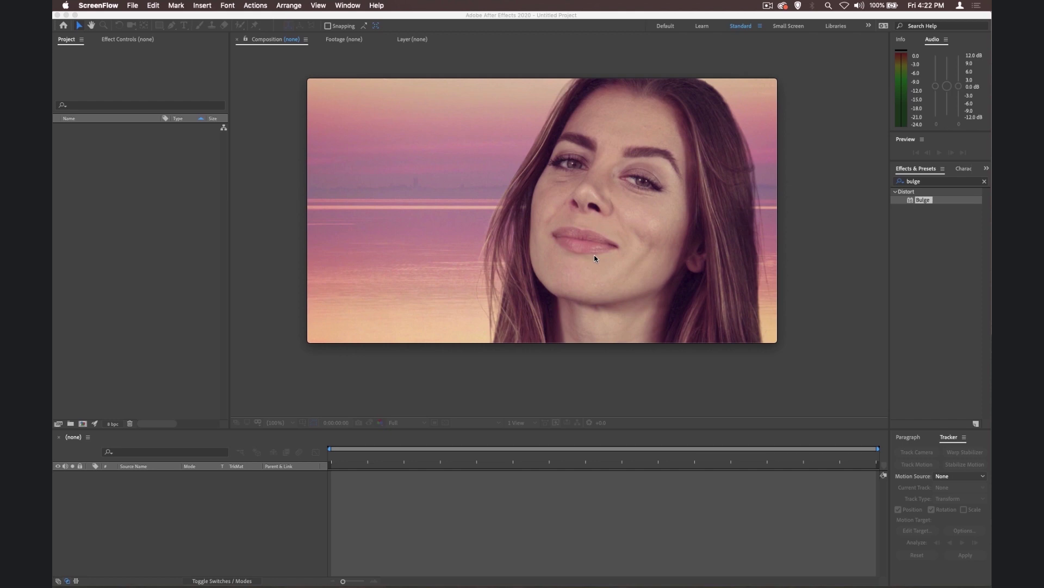
# - Play the 3-color-correction.mp4 example clip in QuickTime, then replay it from the start
pyautogui.click(419, 313)
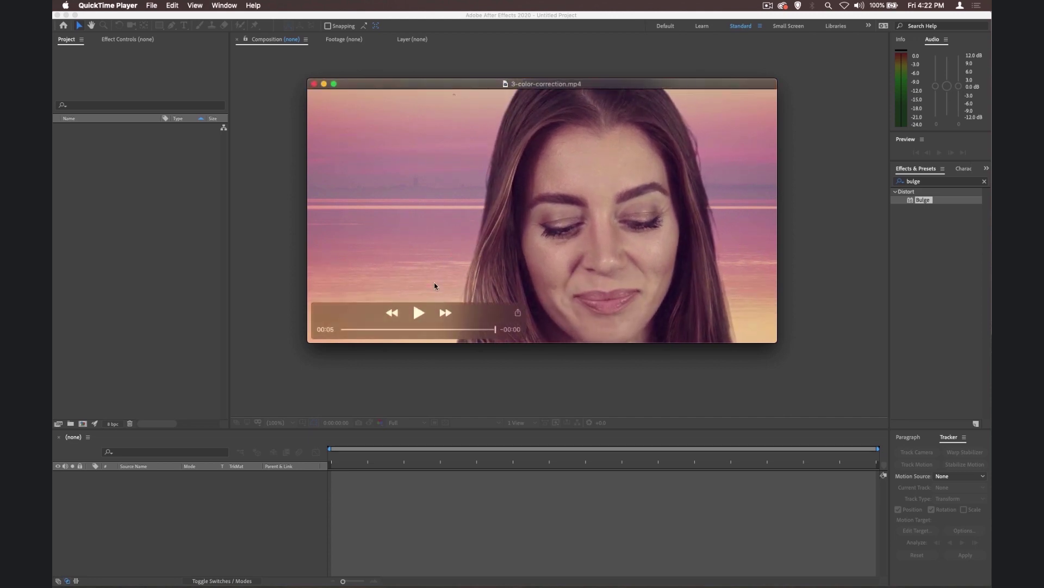
pyautogui.click(418, 312)
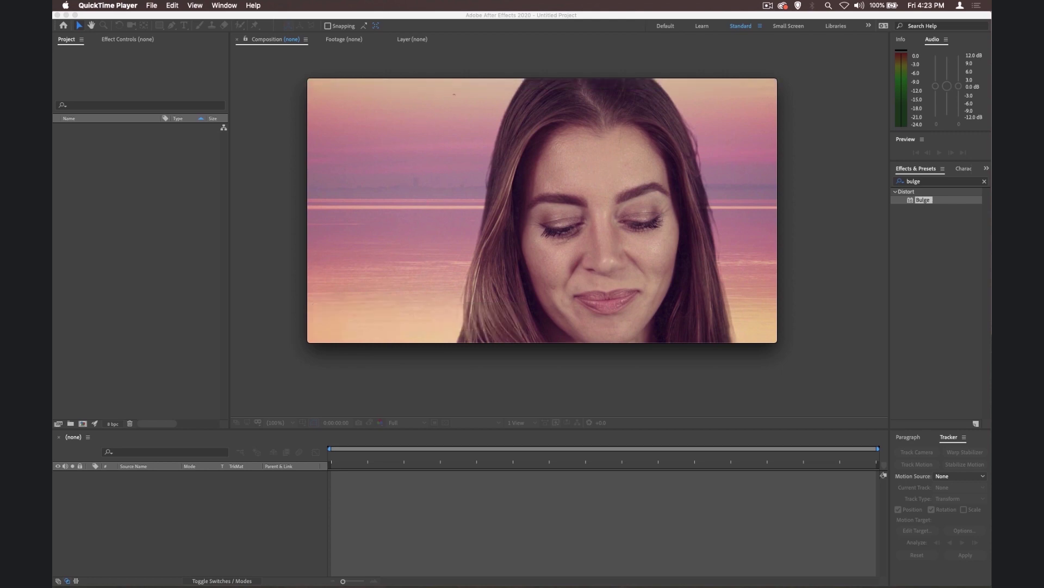
pyautogui.moveTo(392, 112)
# - Review the Pexels lake sunrise results and the Lake in the Morning clip page in Chrome
pyautogui.click(653, 569)
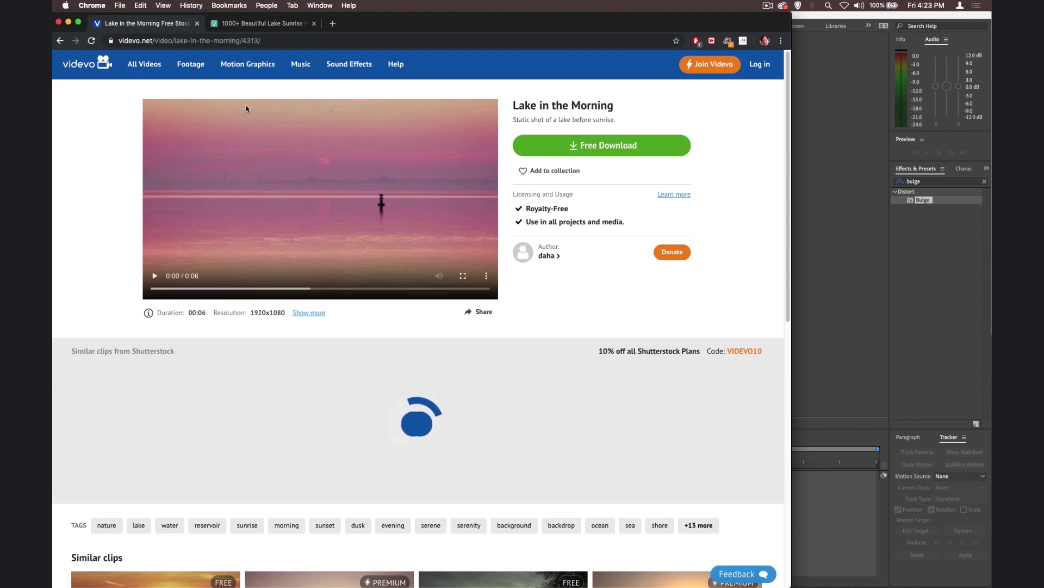
pyautogui.click(243, 27)
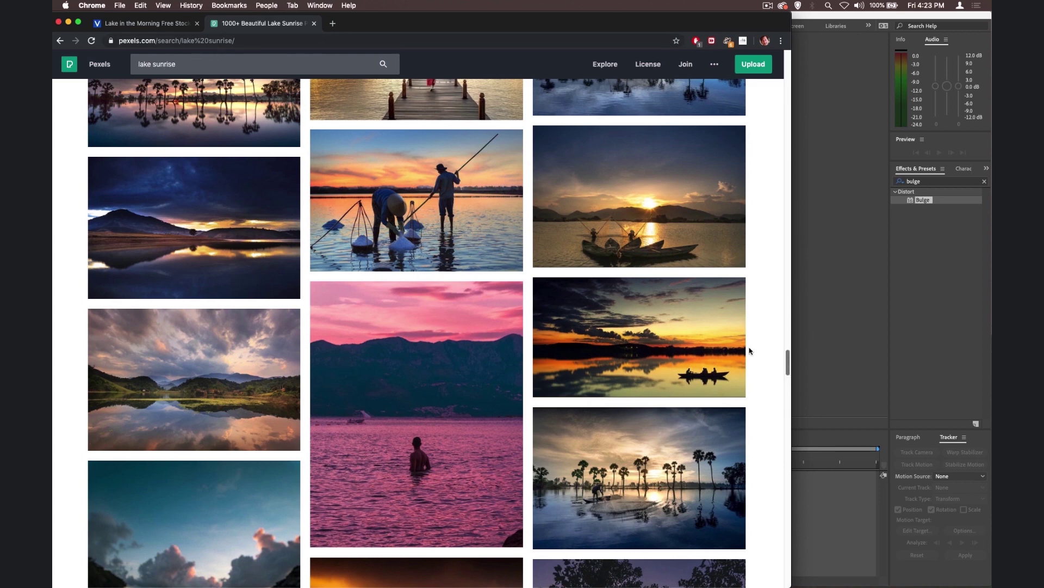
pyautogui.click(151, 26)
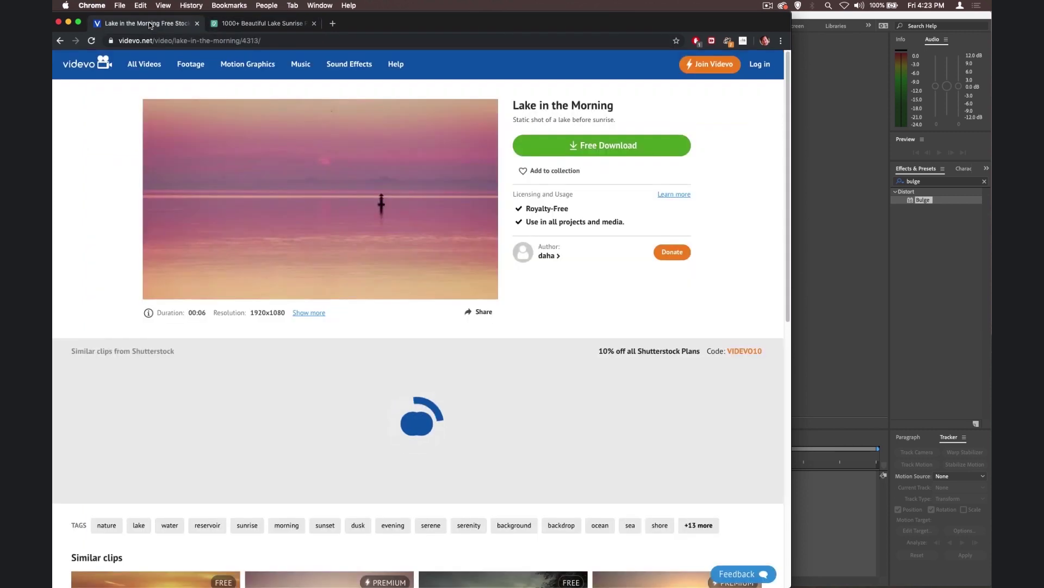
# - Close QuickTime and import lake_in_the_morning.mp4 and video.mp4 from Finder into the Project panel
pyautogui.click(67, 22)
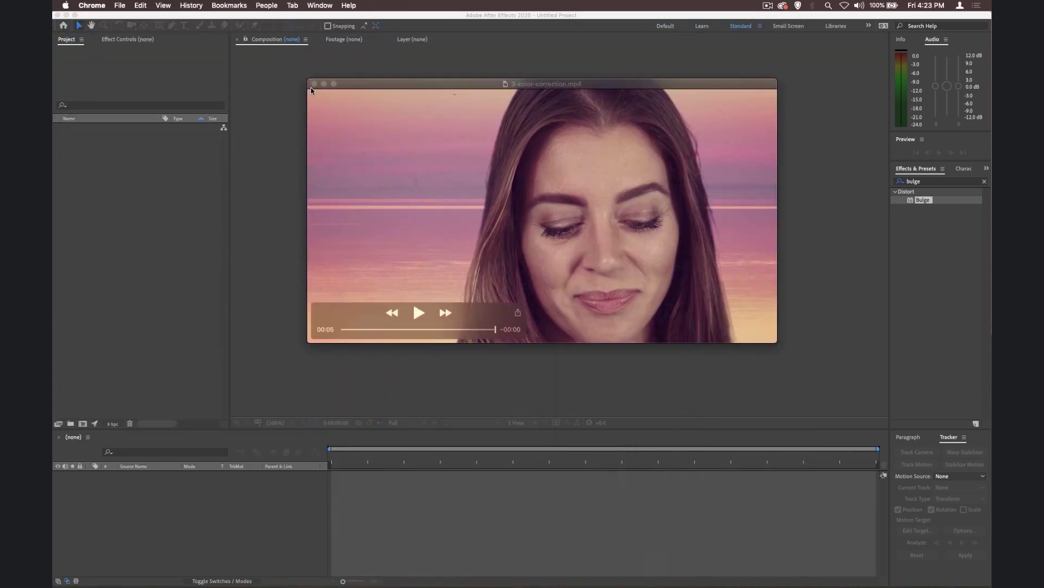
pyautogui.click(314, 85)
pyautogui.click(422, 111)
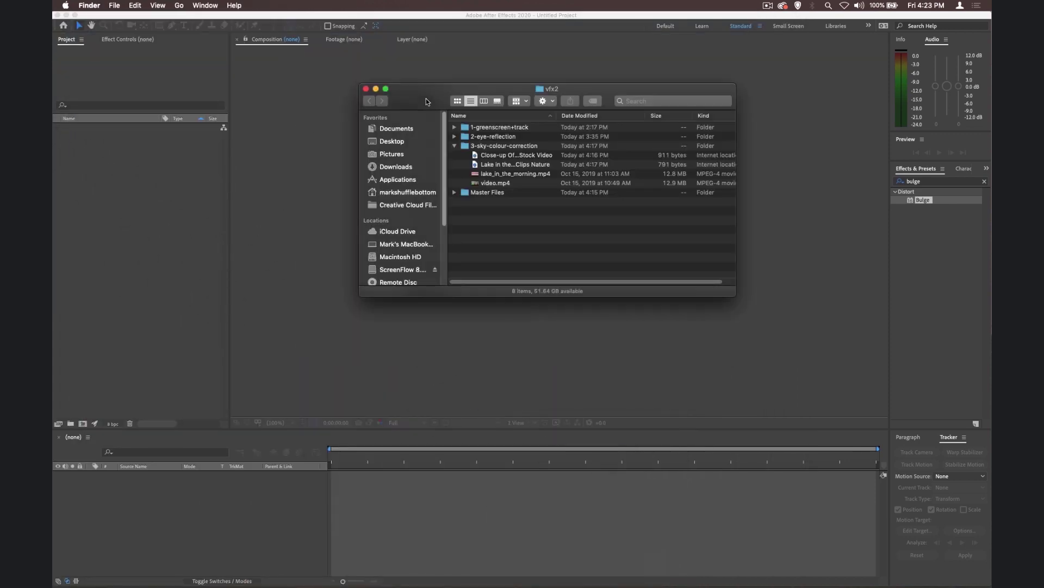
pyautogui.click(476, 174)
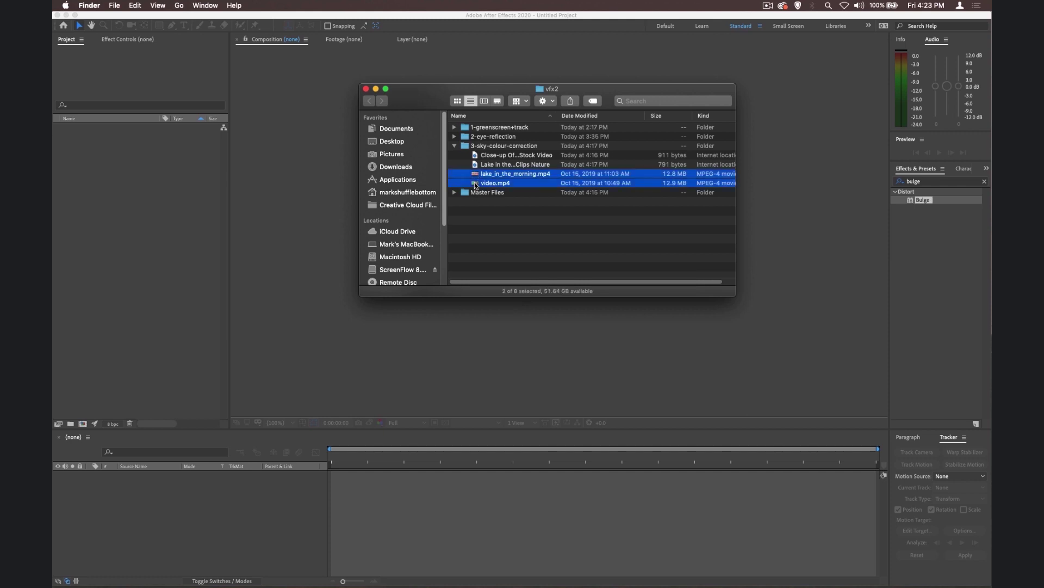
pyautogui.keyDown('shift'); pyautogui.click(476, 184); pyautogui.keyUp('shift')
pyautogui.moveTo(477, 176); pyautogui.dragTo(132, 186)
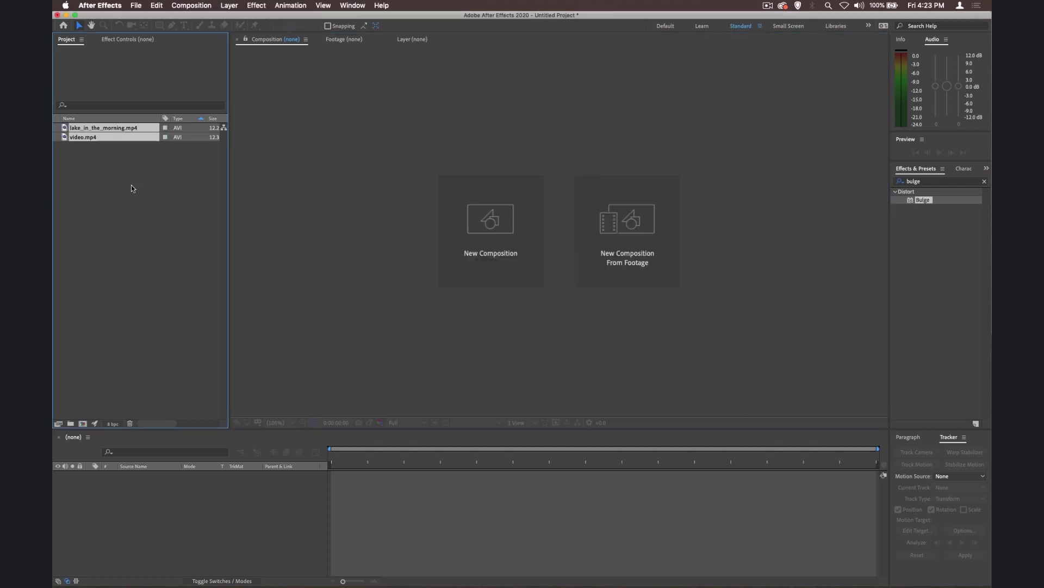
# - Make a new composition from lake_in_the_morning.mp4, then select video.mp4 in the Project panel
pyautogui.click(68, 128)
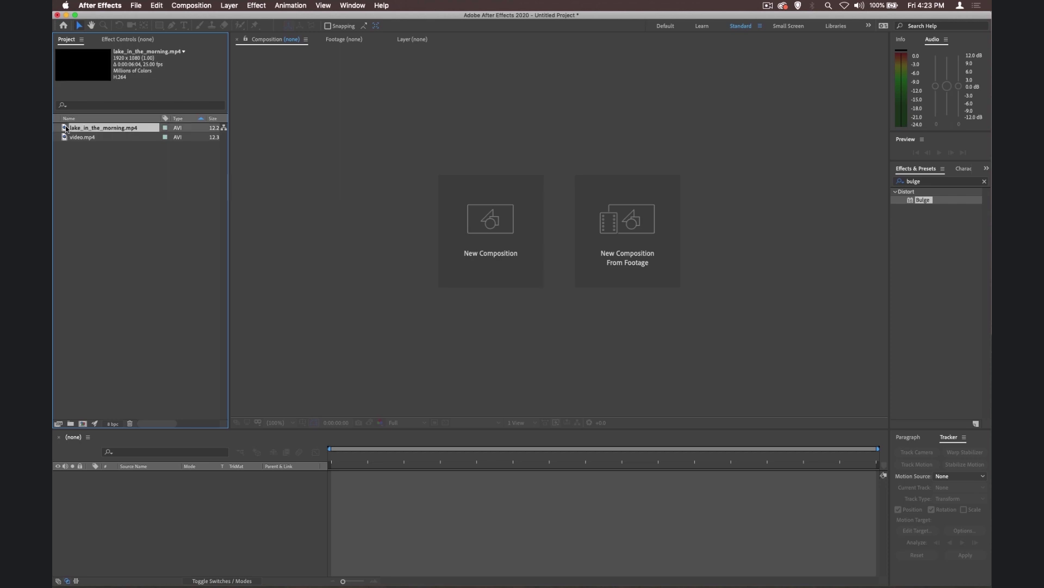
pyautogui.moveTo(70, 130); pyautogui.dragTo(83, 421)
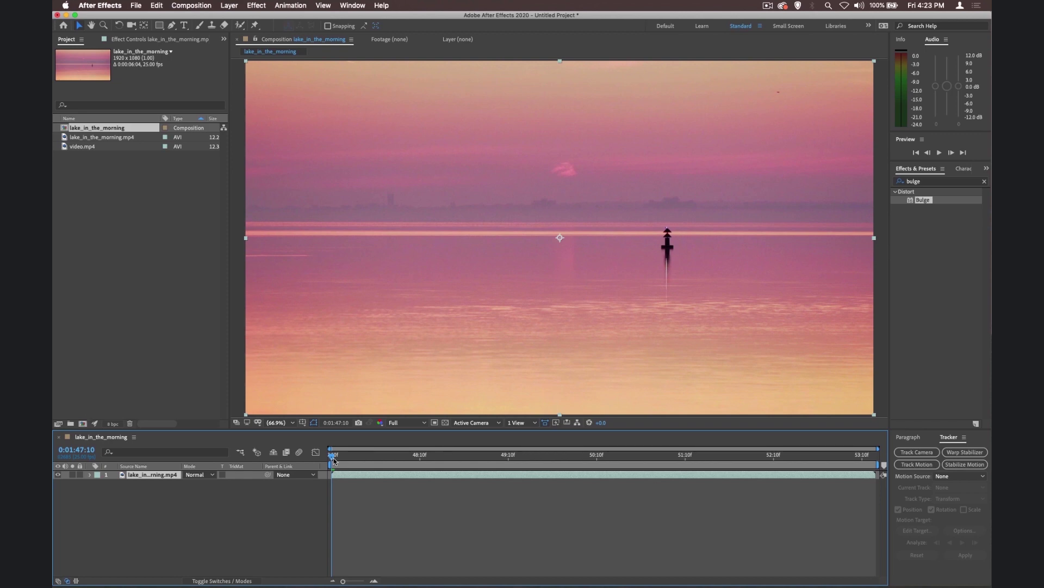
pyautogui.click(115, 214)
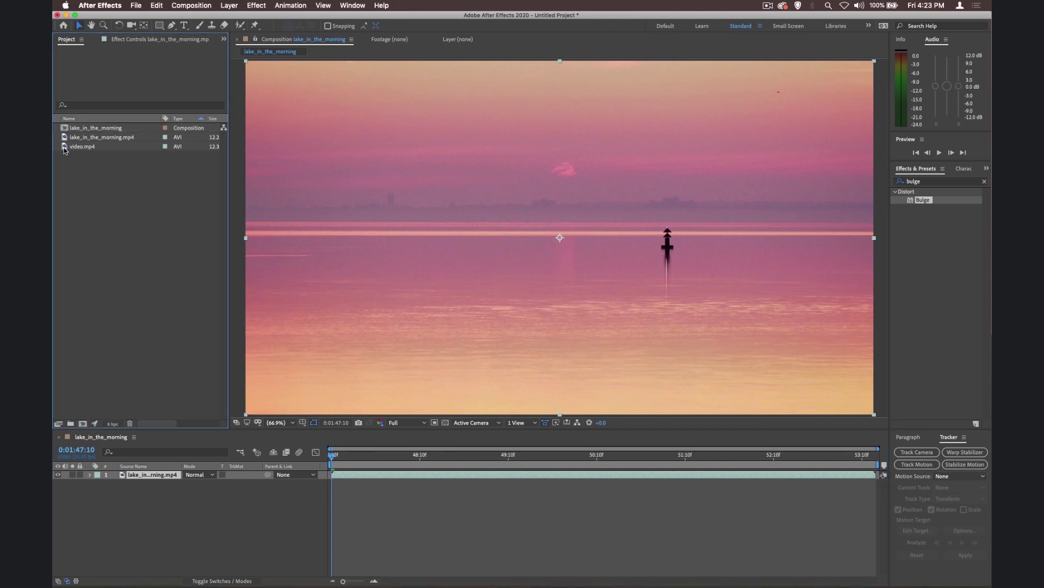
pyautogui.click(64, 149)
# - Layer video.mp4 above the lake footage in the timeline and scrub through the green-screen frames
pyautogui.moveTo(64, 149); pyautogui.dragTo(121, 473)
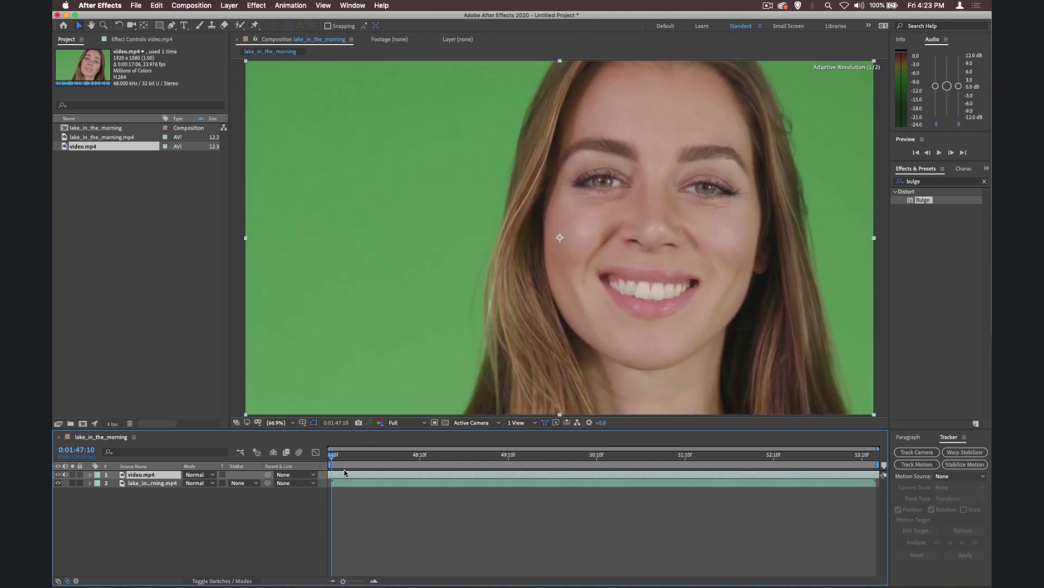
pyautogui.click(434, 481)
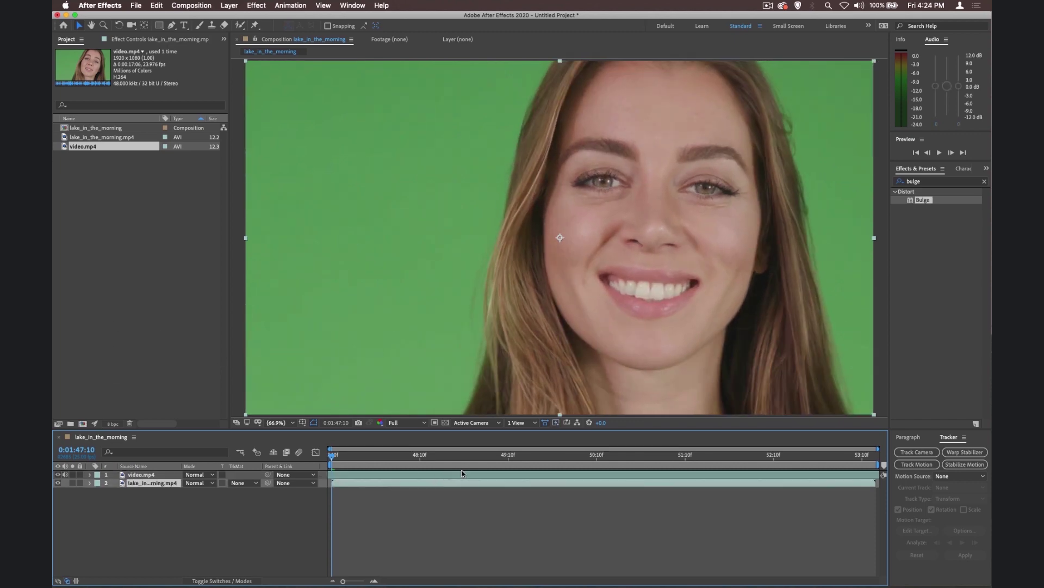
pyautogui.click(457, 472)
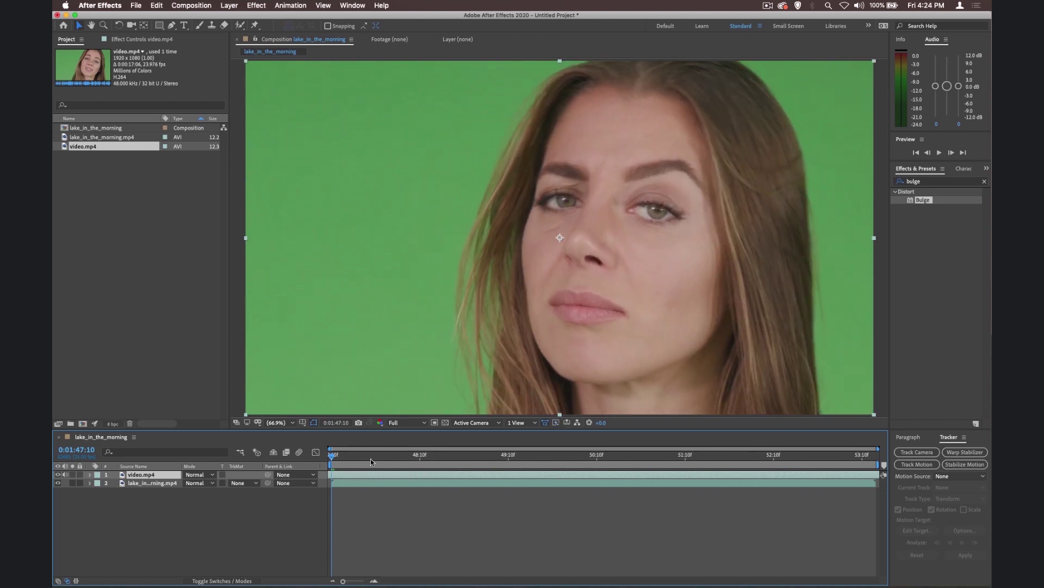
pyautogui.moveTo(370, 458); pyautogui.dragTo(331, 455)
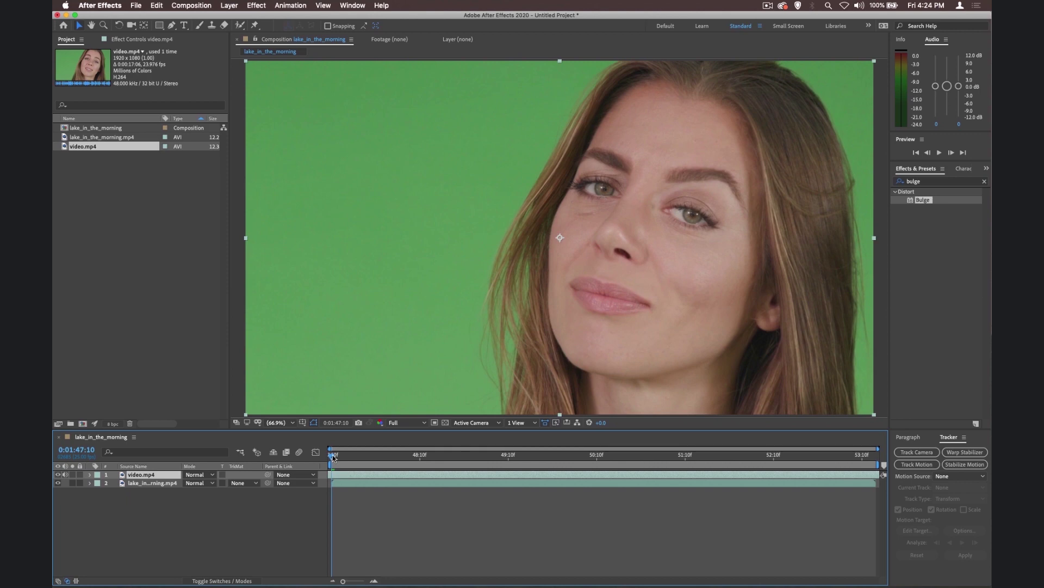
pyautogui.moveTo(333, 457); pyautogui.dragTo(772, 469)
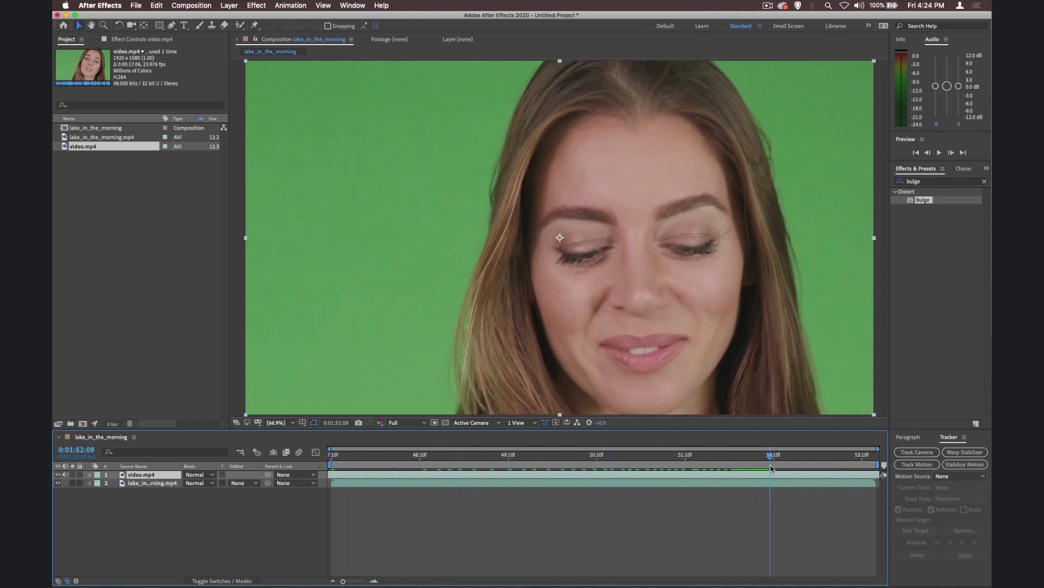
# - Set the lake_in_the_morning Composition Settings duration to 0:00:05:00 and preview the result
pyautogui.click(185, 5)
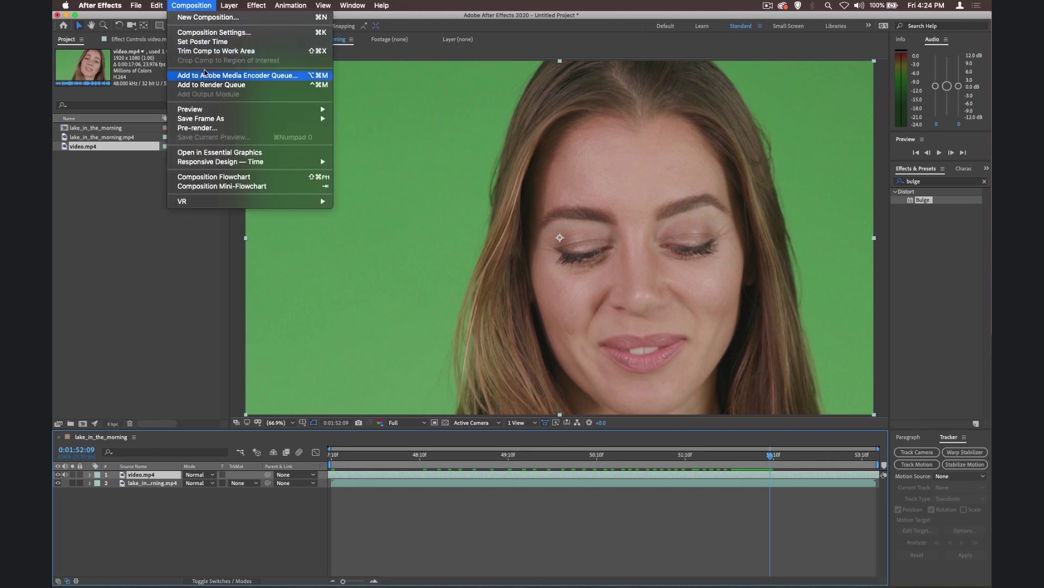
pyautogui.click(207, 32)
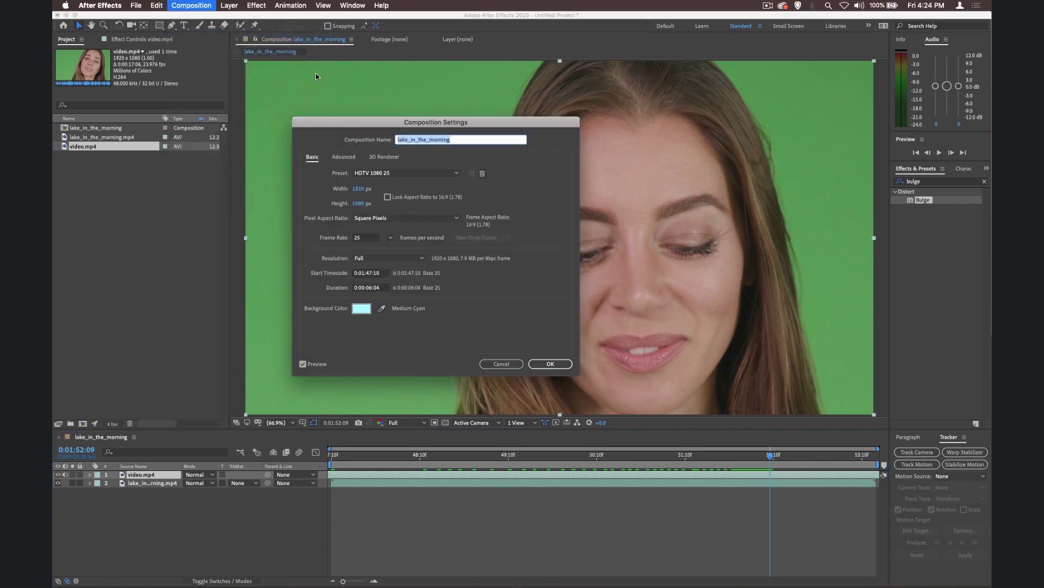
pyautogui.click(372, 289)
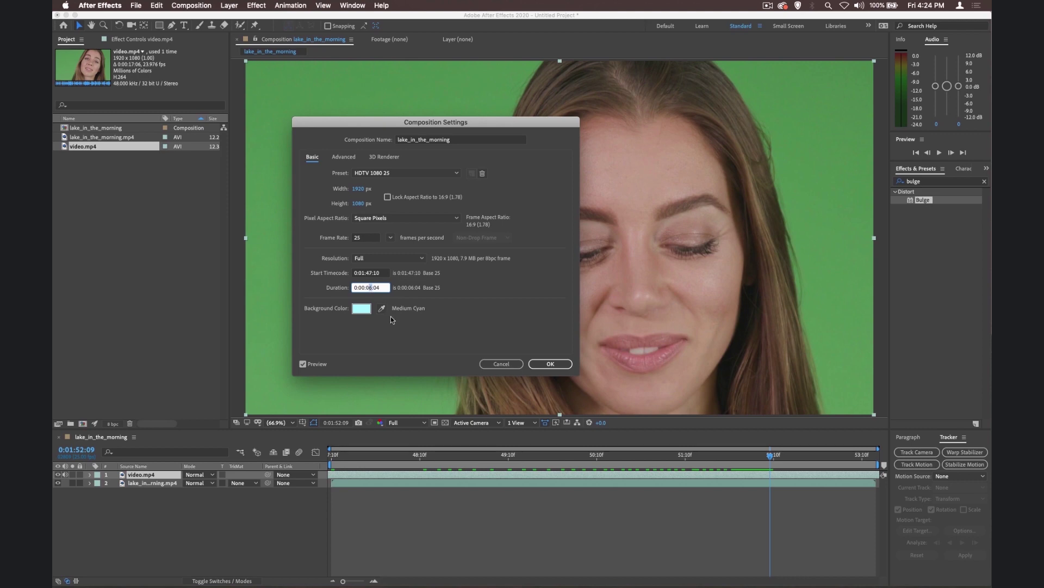
pyautogui.write('5')
pyautogui.press('BackSpace')
pyautogui.write('0')
pyautogui.press('Return')
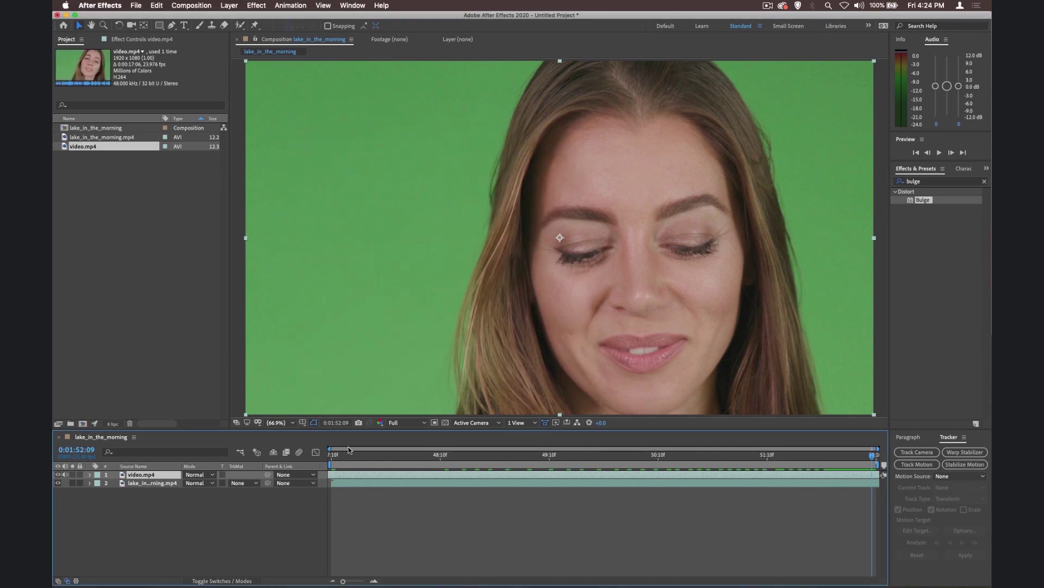
pyautogui.press('space')
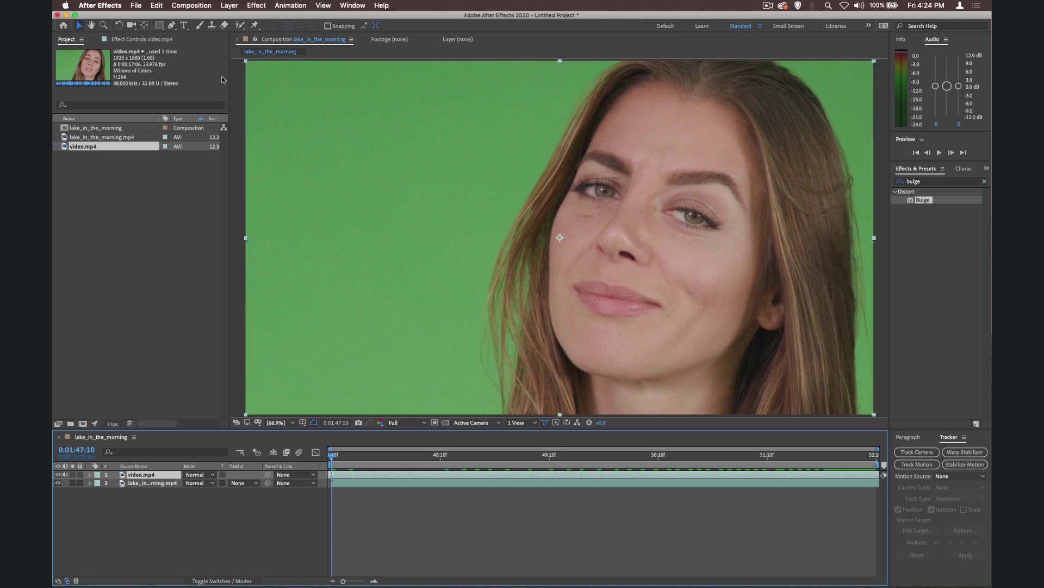
# - Apply Keylight (1.2) to video.mp4, sampling the green backdrop as the Screen Colour
pyautogui.click(257, 6)
pyautogui.moveTo(266, 155)
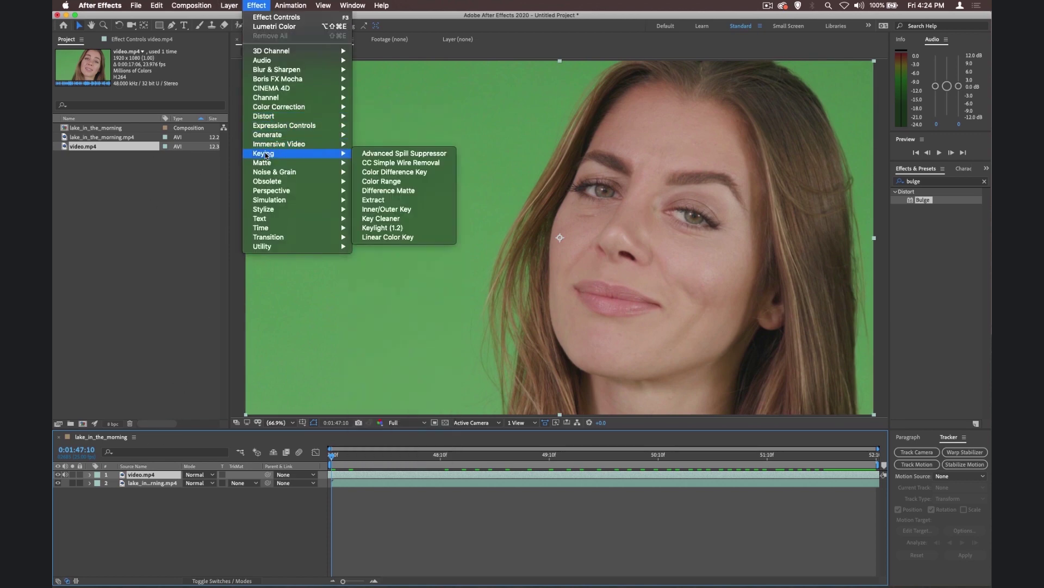
pyautogui.click(379, 228)
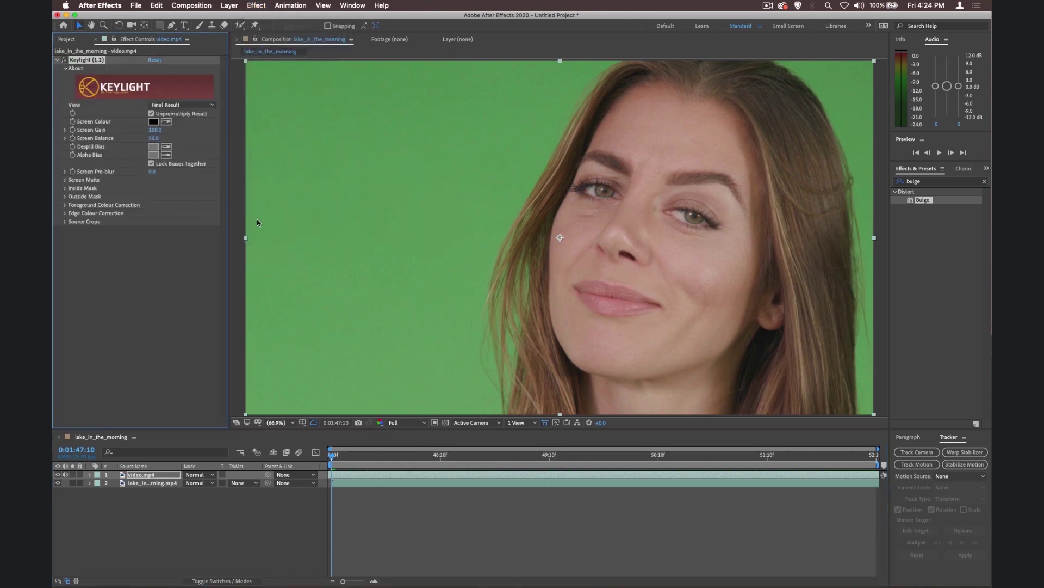
pyautogui.click(165, 122)
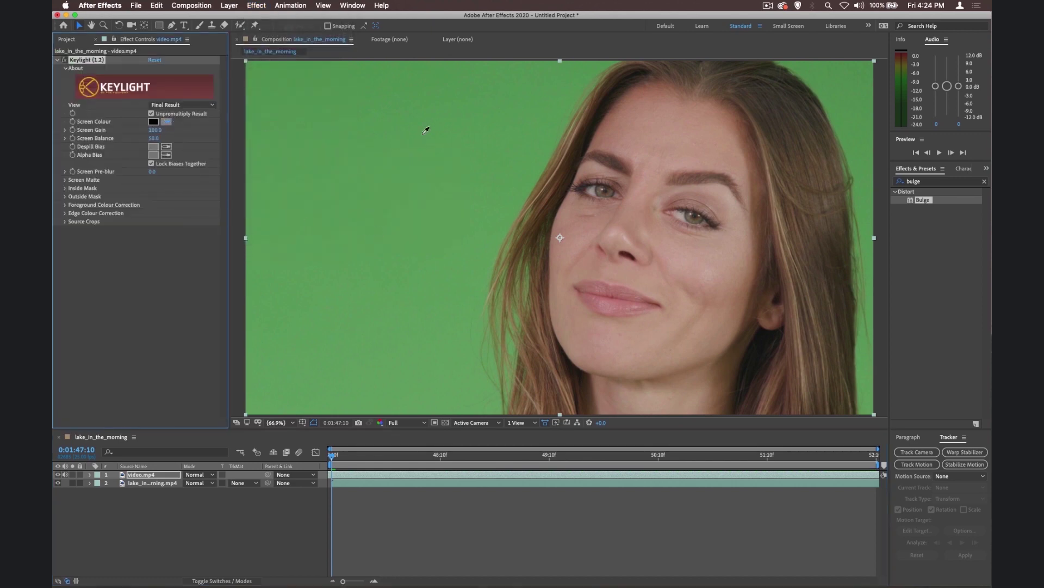
pyautogui.click(501, 118)
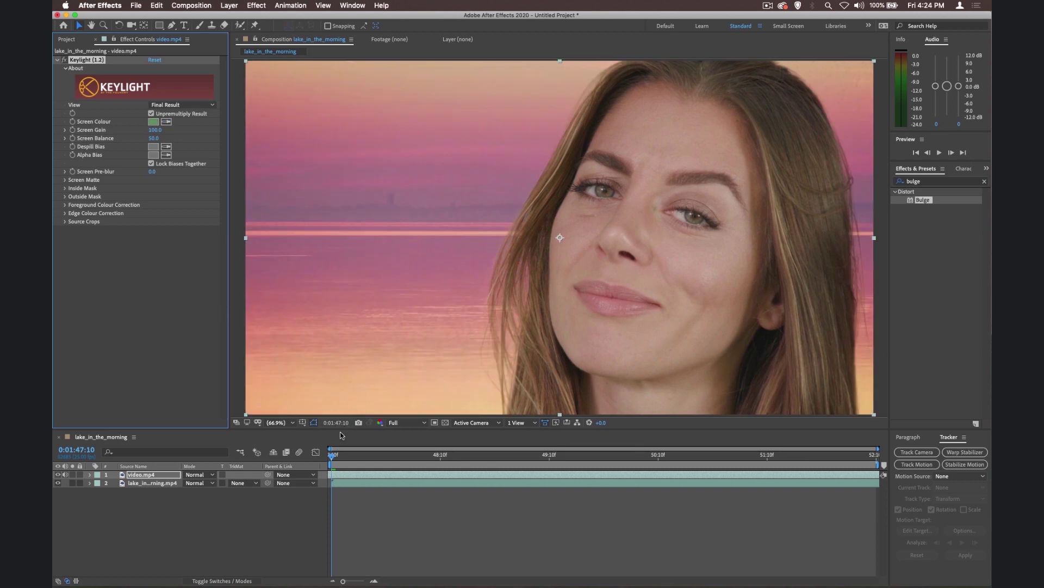
pyautogui.moveTo(331, 456); pyautogui.dragTo(385, 462)
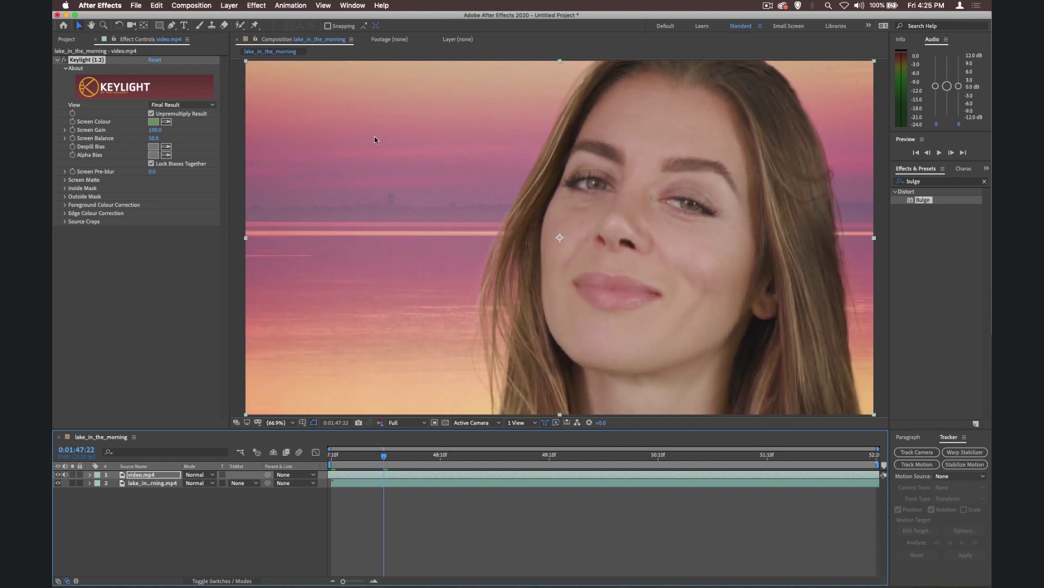
# - Set Keylight Screen Gain to 103.4 and scrub several frames to check the key
pyautogui.click(65, 131)
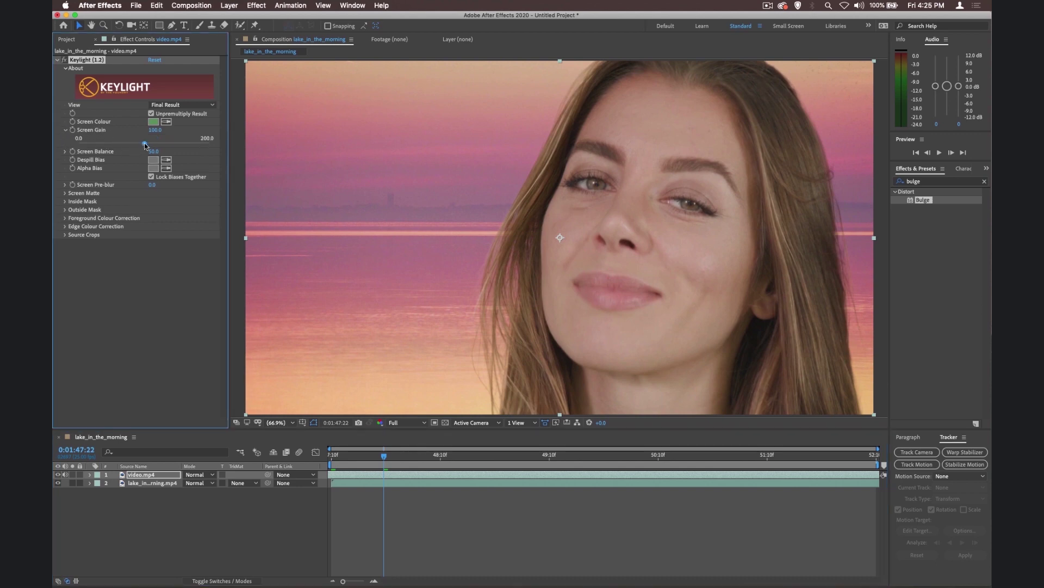
pyautogui.moveTo(145, 144); pyautogui.dragTo(148, 146)
pyautogui.click(380, 455)
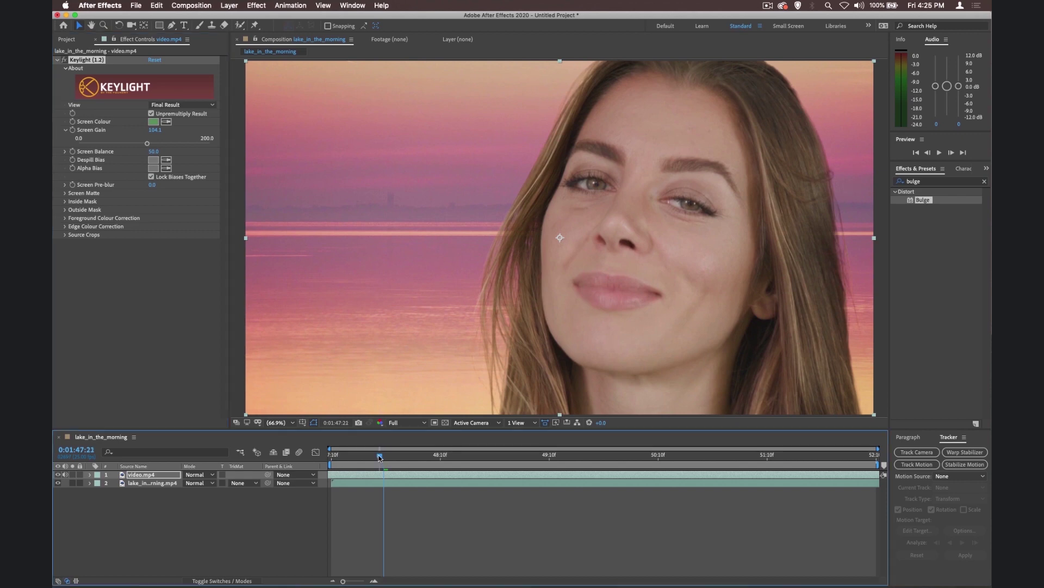
pyautogui.click(147, 144)
pyautogui.moveTo(147, 145); pyautogui.dragTo(147, 145)
pyautogui.moveTo(381, 457); pyautogui.dragTo(364, 455)
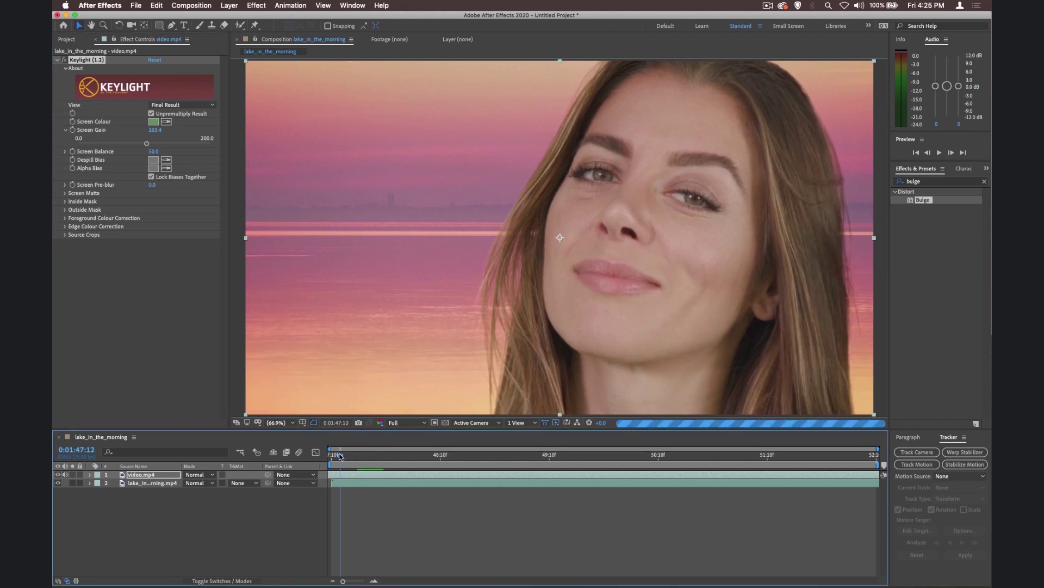
pyautogui.moveTo(338, 456)
pyautogui.mouseDown()
pyautogui.moveTo(435, 455)
pyautogui.moveTo(332, 447)
pyautogui.mouseUp()
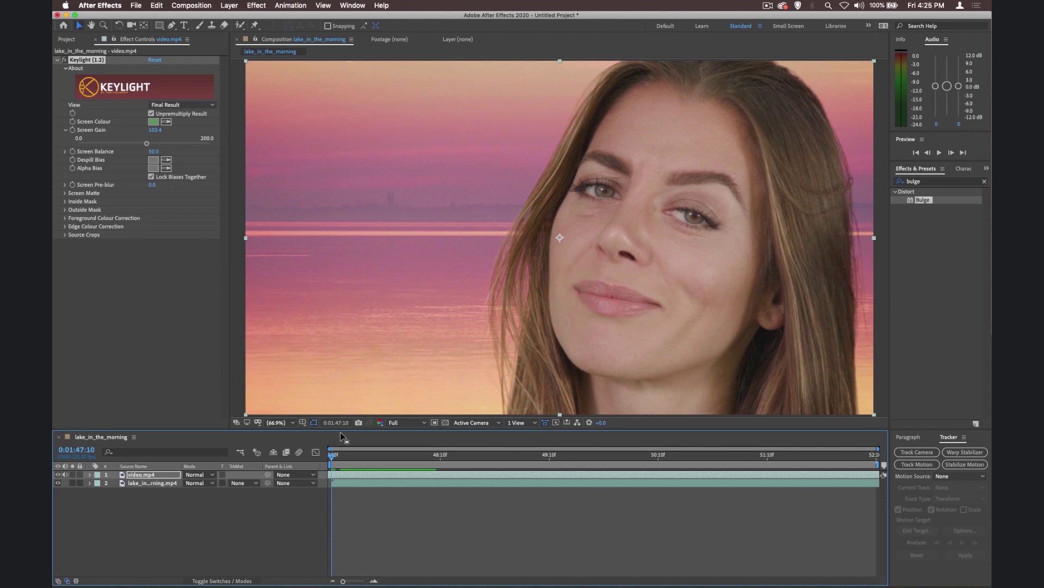
pyautogui.click(200, 339)
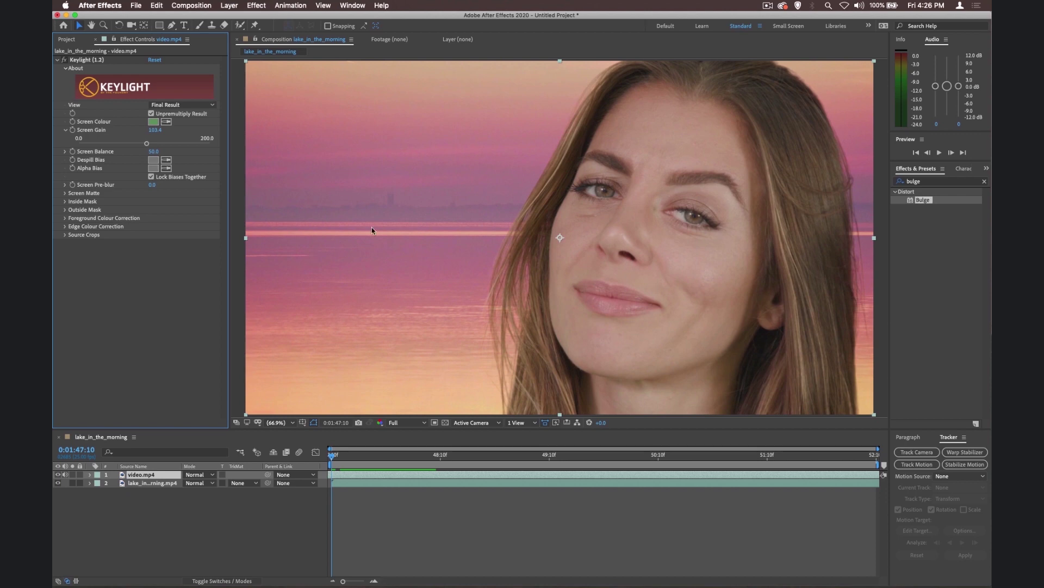
# - Apply Lumetri Color to video.mp4 with Basic Correction Input LUT D-21_delogC_EI0200_B1
pyautogui.click(260, 7)
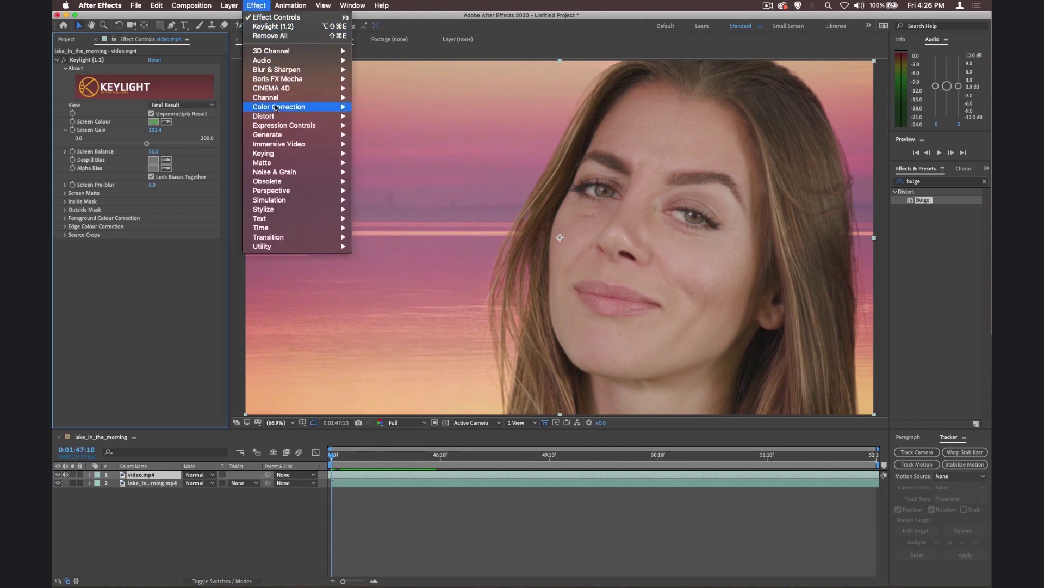
pyautogui.moveTo(283, 107)
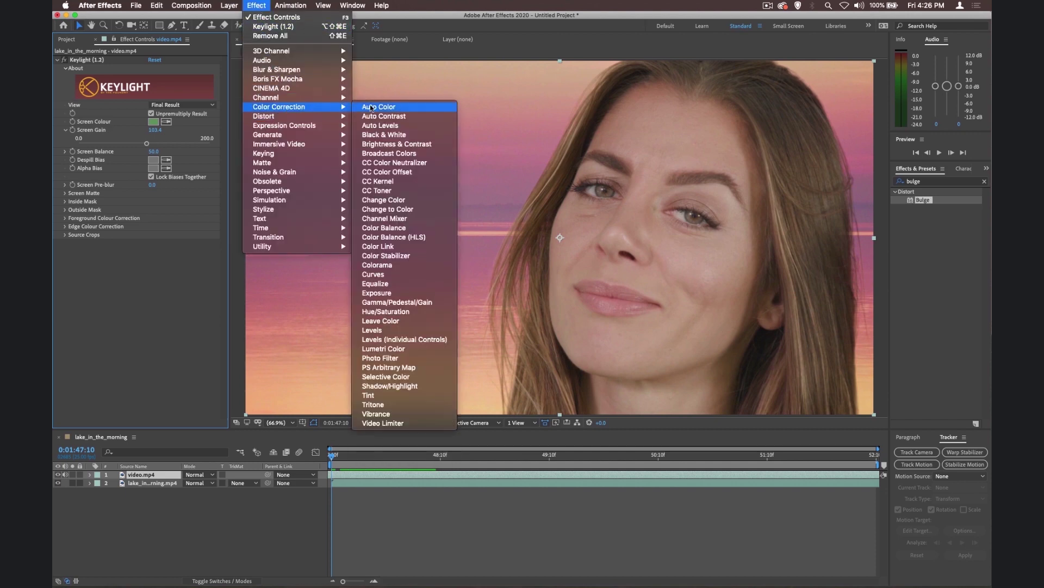
pyautogui.click(384, 349)
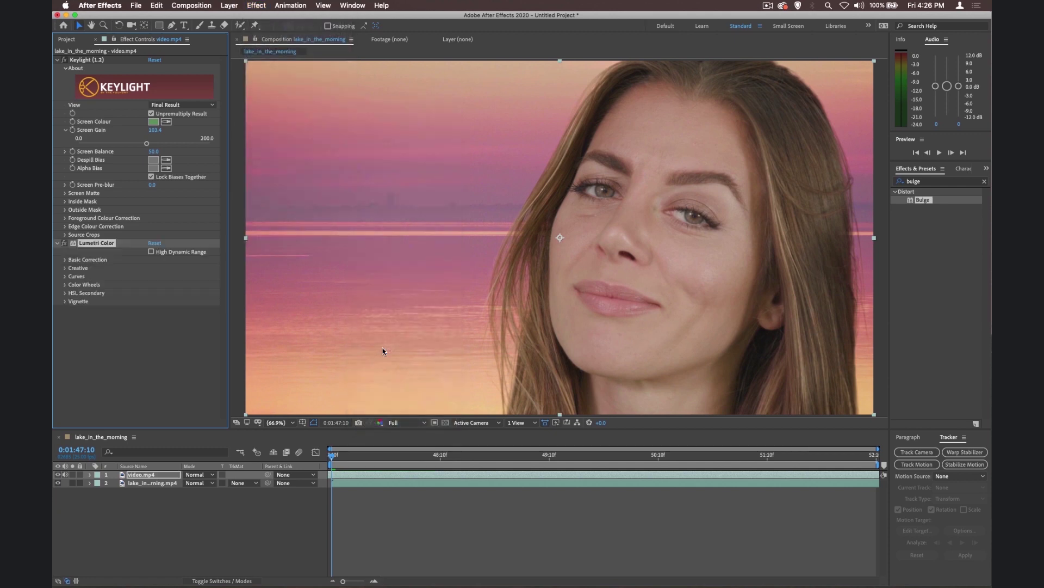
pyautogui.click(177, 346)
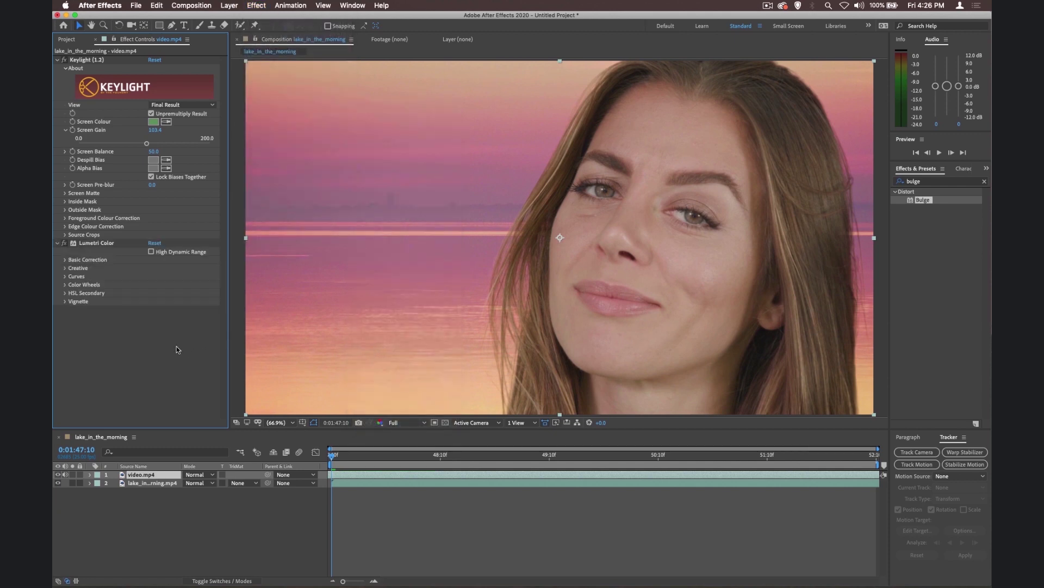
pyautogui.click(66, 260)
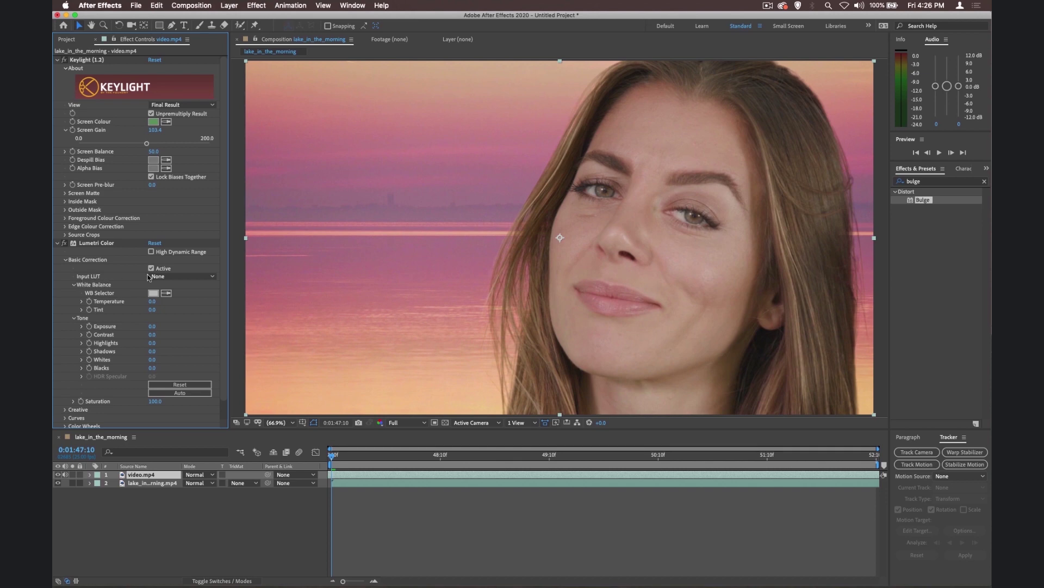
pyautogui.click(212, 279)
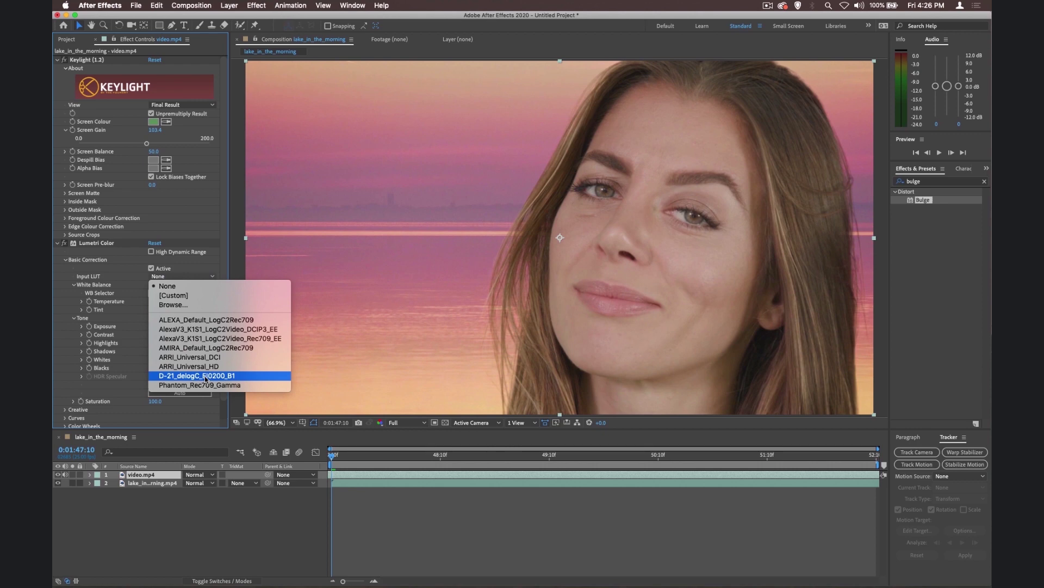
pyautogui.click(175, 376)
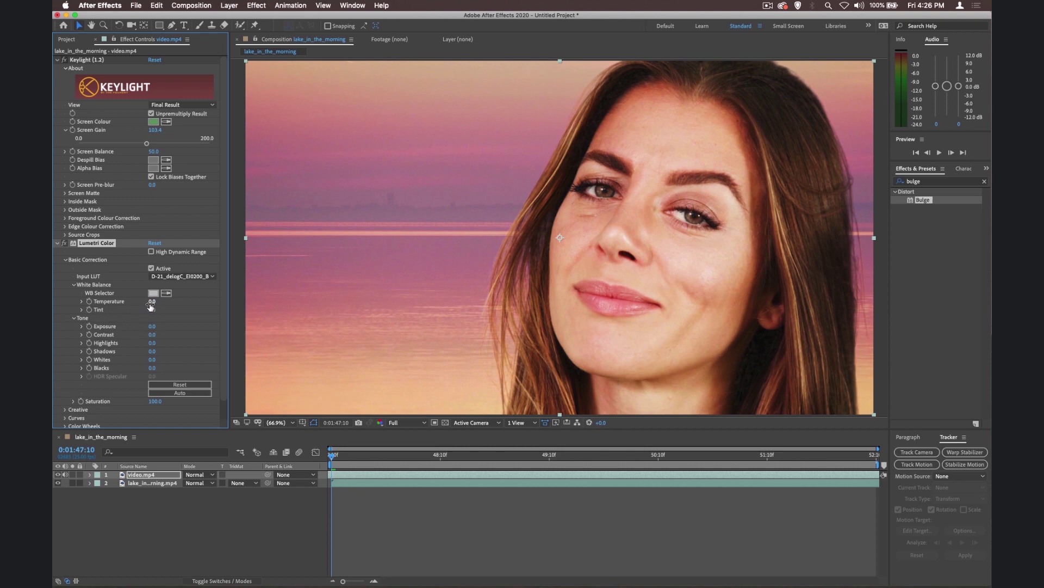
# - Scrub Lumetri Basic Correction to Temperature 5.0, Contrast -40, Highlights -109, Saturation 75
pyautogui.moveTo(152, 302); pyautogui.dragTo(159, 330)
pyautogui.moveTo(153, 334); pyautogui.dragTo(148, 338)
pyautogui.moveTo(139, 342); pyautogui.dragTo(146, 344)
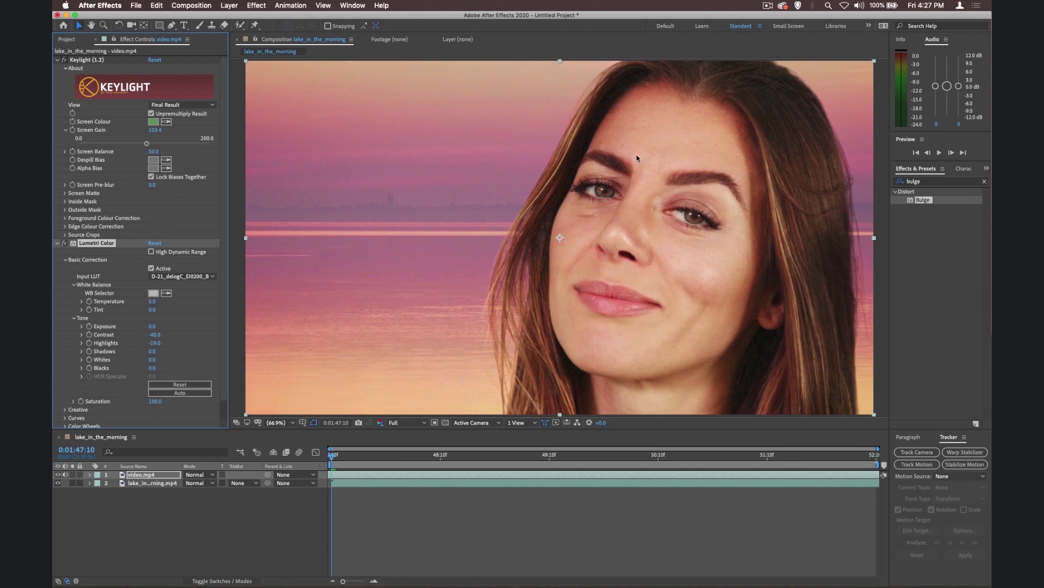
pyautogui.moveTo(151, 348); pyautogui.dragTo(111, 346)
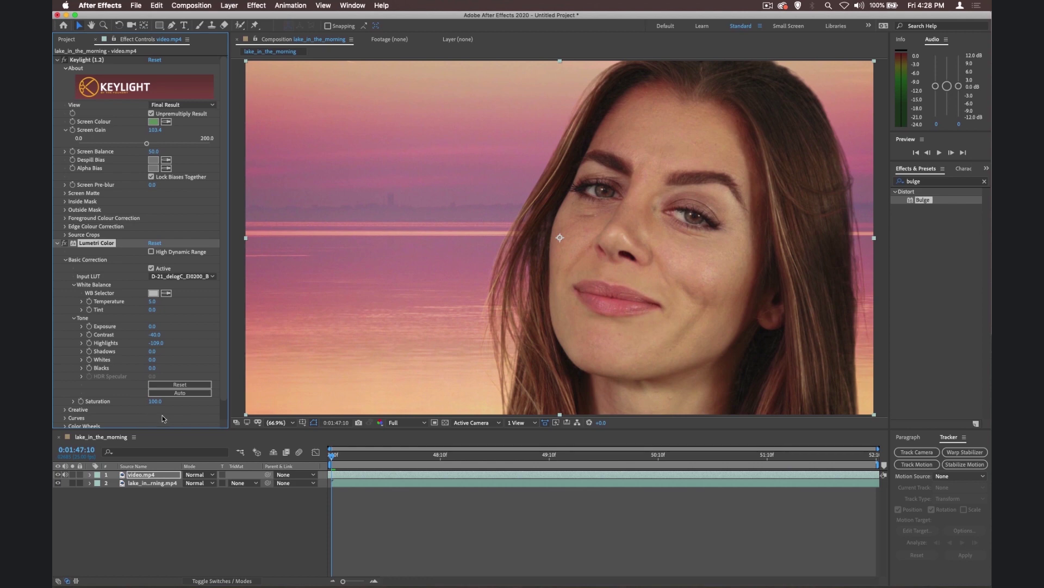
pyautogui.moveTo(157, 401); pyautogui.dragTo(152, 401)
# - Expand Lumetri Color Wheels, try a magenta Shadows tint, then reset it to neutral
pyautogui.scroll(-2, 223, 320)
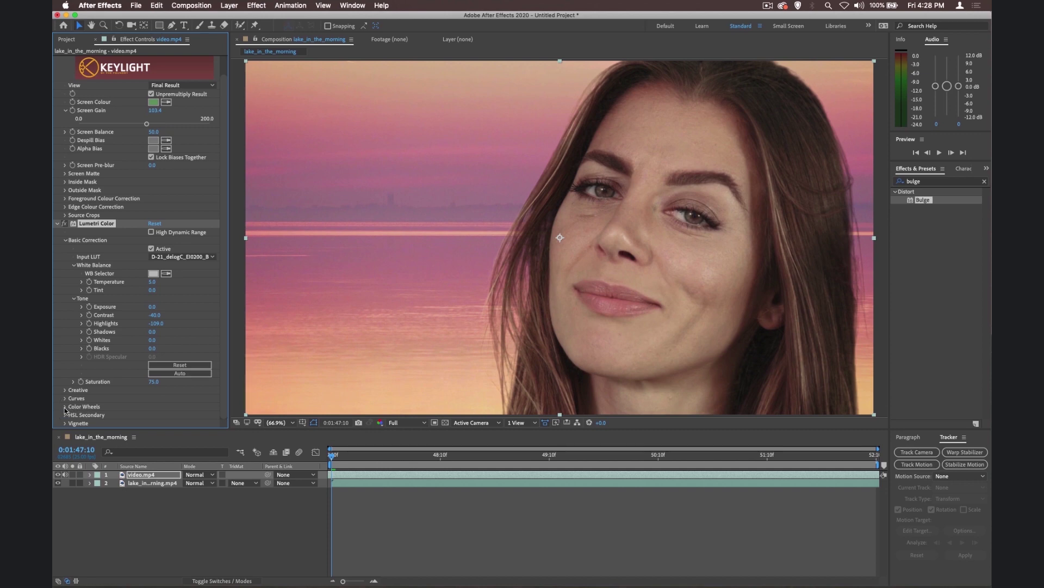
pyautogui.click(66, 408)
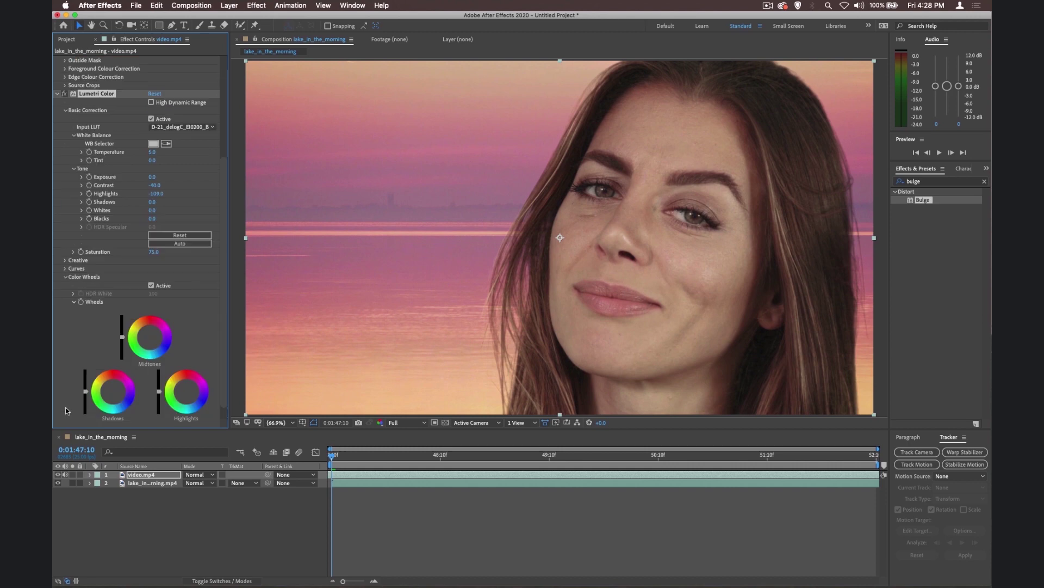
pyautogui.click(131, 386)
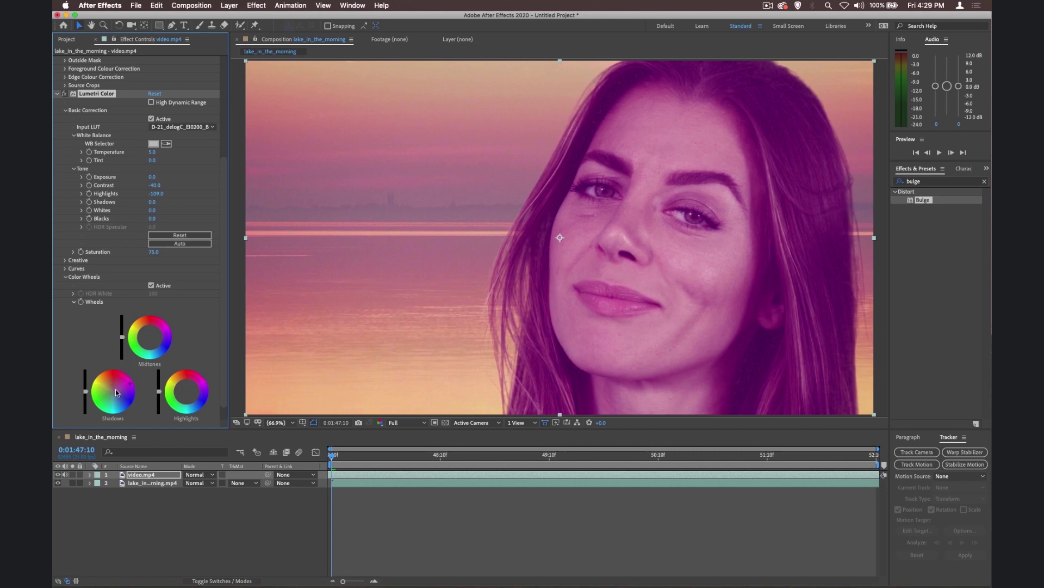
pyautogui.doubleClick(115, 390)
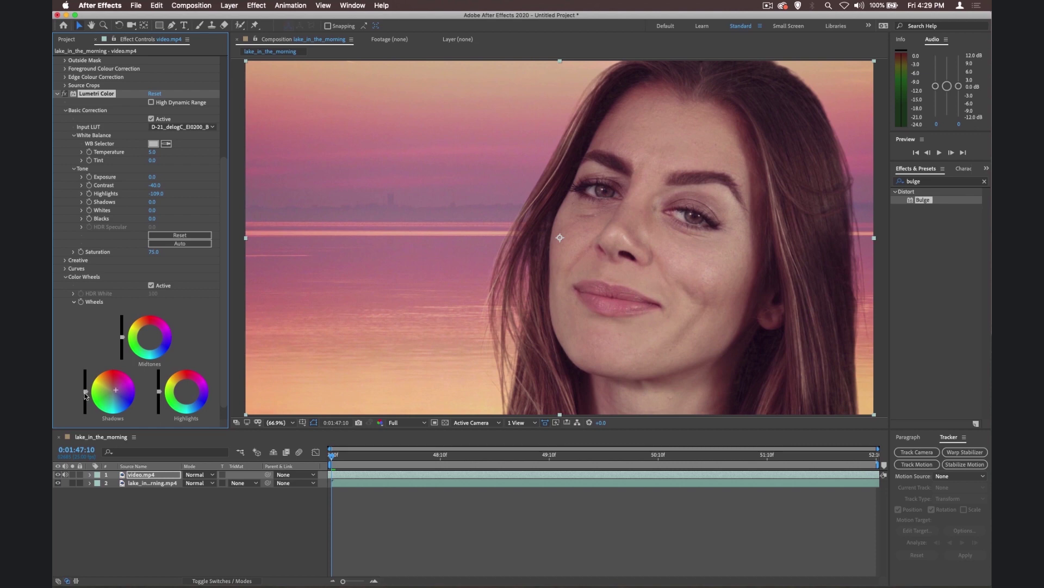
# - Nudge the Shadows brightness and colour, then shift the Highlights wheel slightly
pyautogui.moveTo(85, 391)
pyautogui.mouseDown()
pyautogui.moveTo(84, 379)
pyautogui.moveTo(85, 394)
pyautogui.mouseUp()
pyautogui.click(115, 392)
pyautogui.click(182, 376)
pyautogui.moveTo(184, 390); pyautogui.dragTo(184, 387)
pyautogui.scroll(-2, 222, 296)
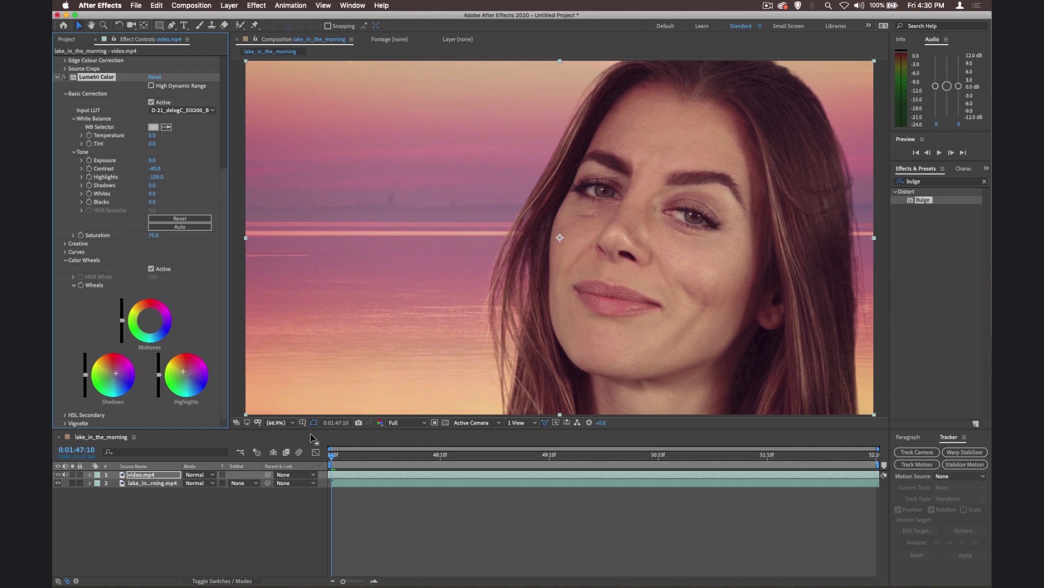
pyautogui.press('space')
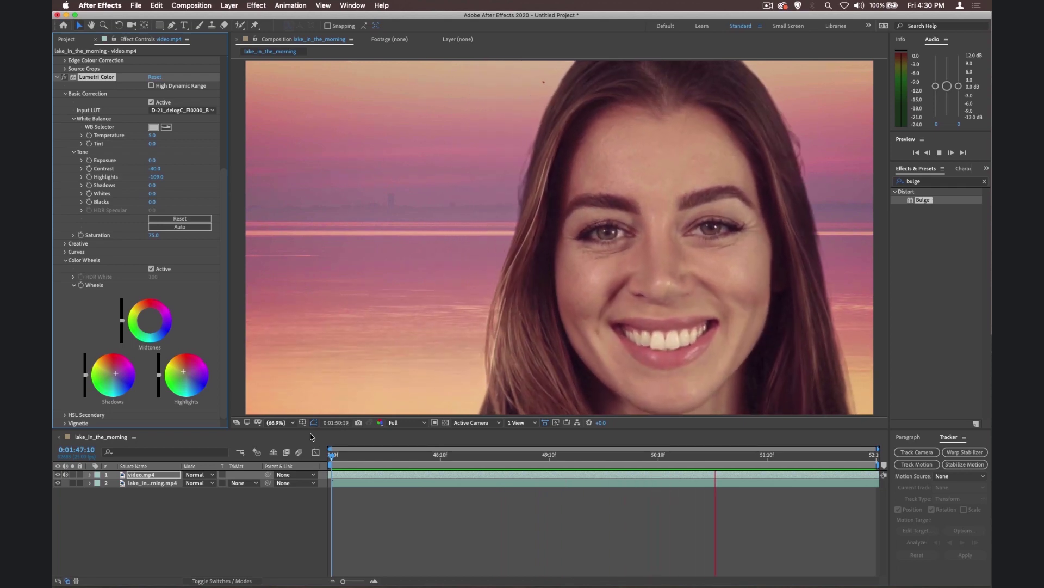
pyautogui.press('space')
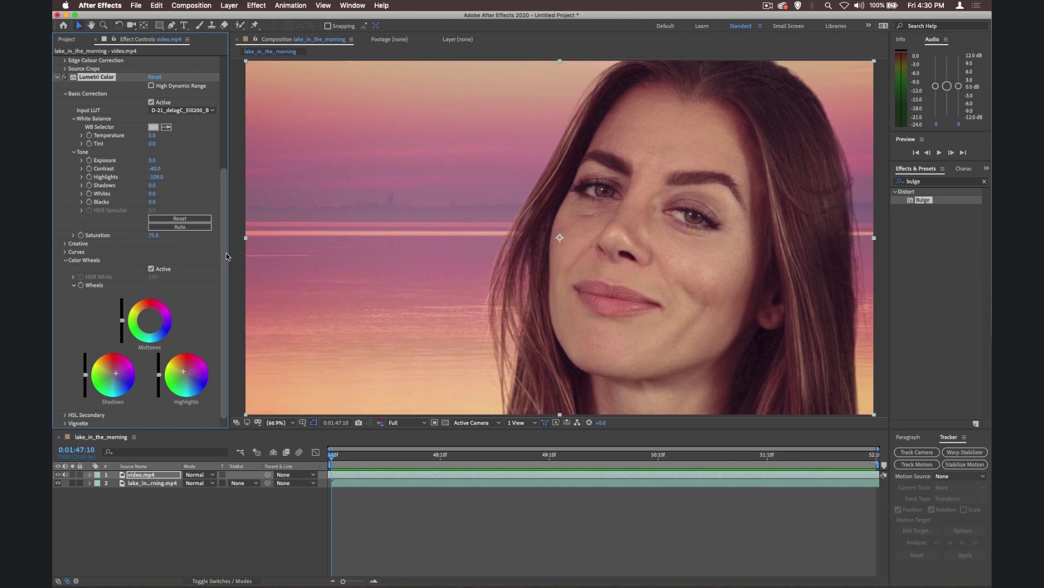
pyautogui.click(65, 244)
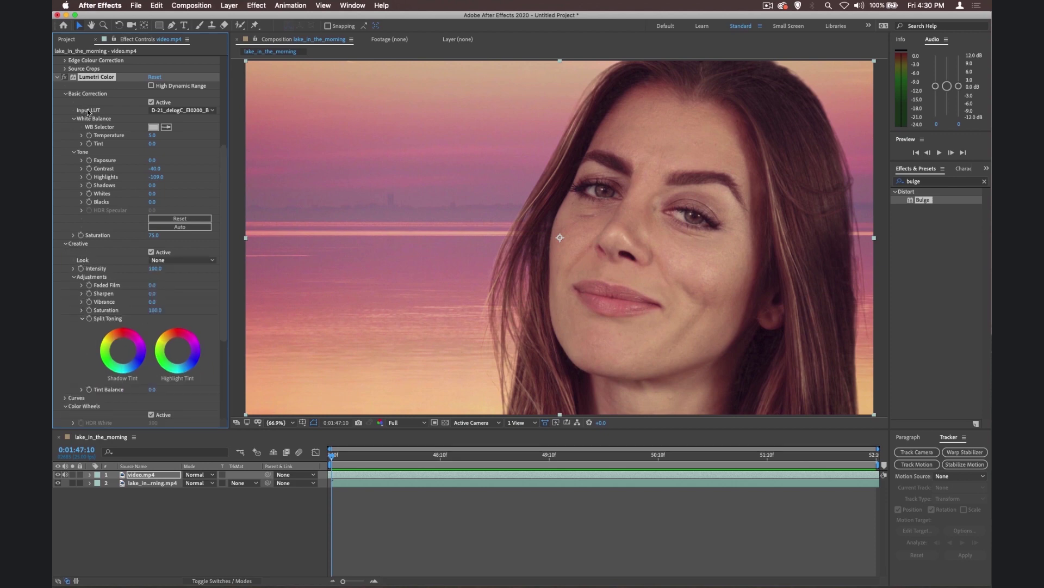
pyautogui.click(189, 261)
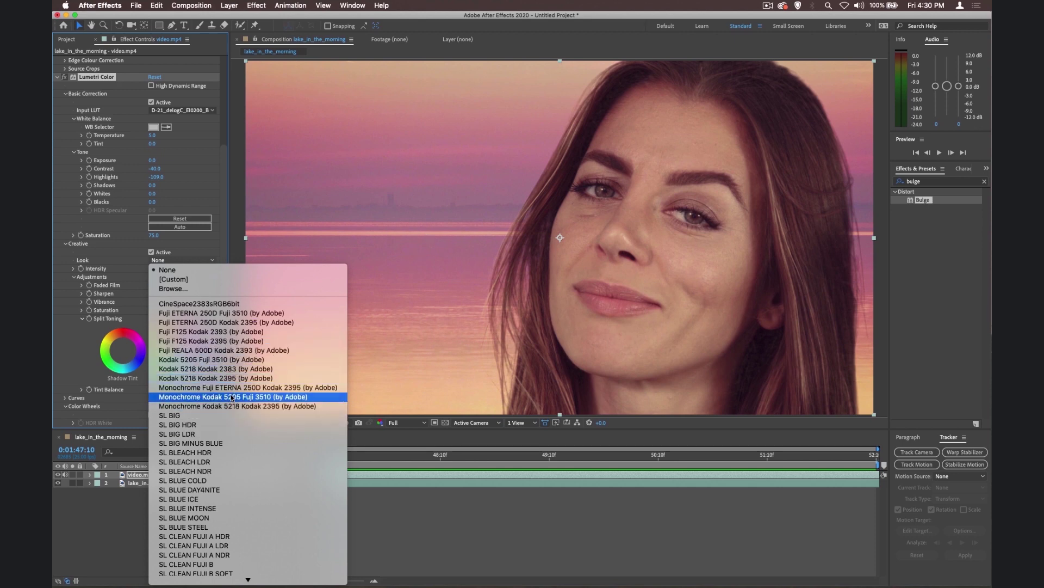
pyautogui.moveTo(214, 586)
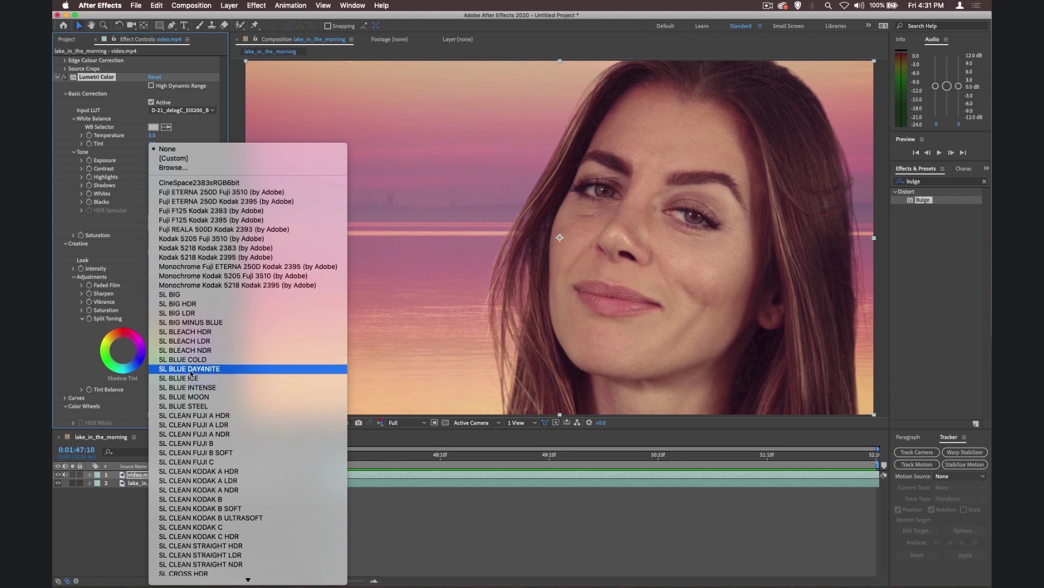
pyautogui.scroll(-5, 214, 507)
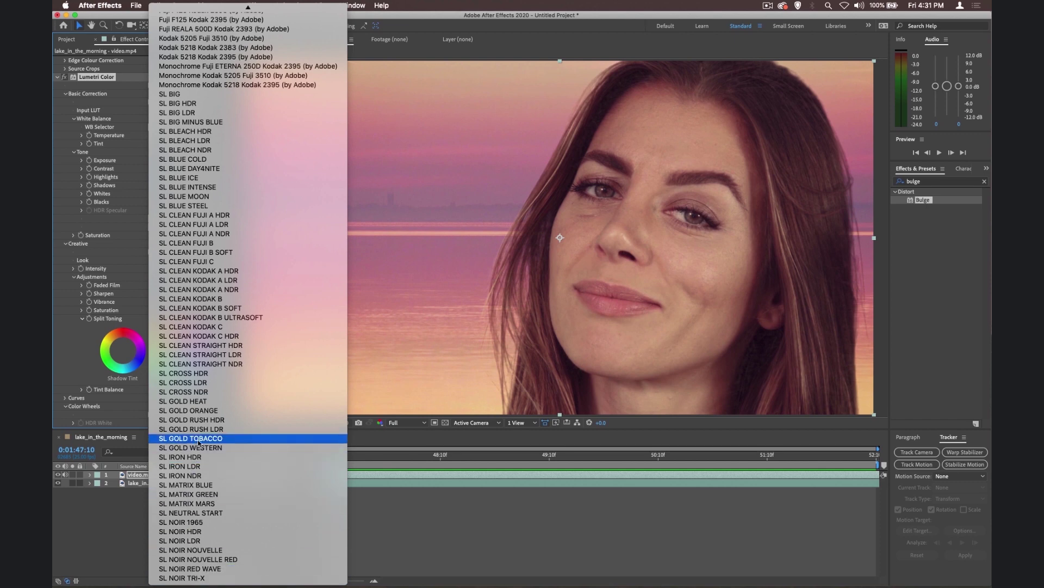
pyautogui.click(207, 196)
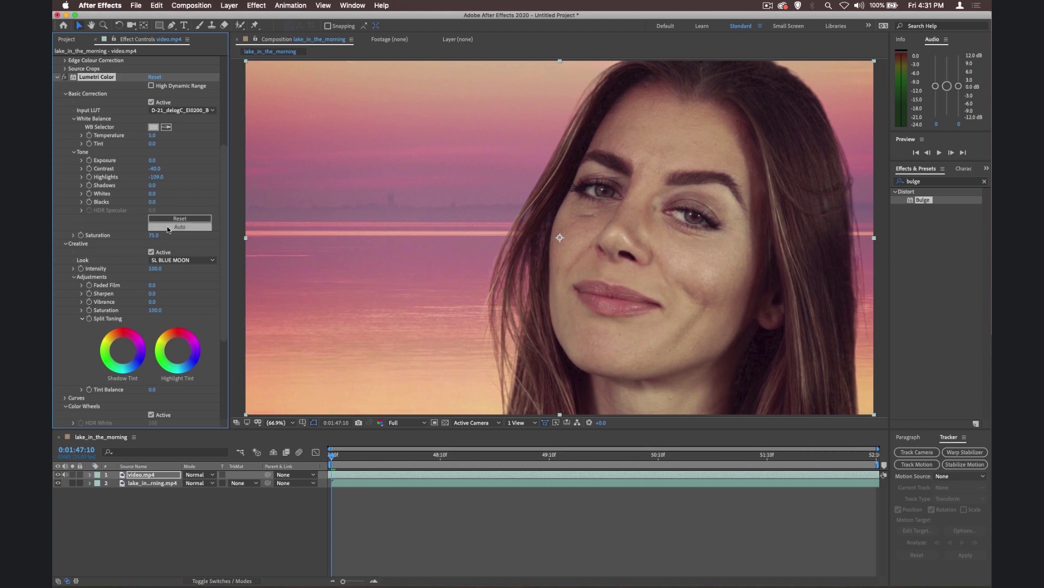
pyautogui.click(168, 258)
pyautogui.click(171, 270)
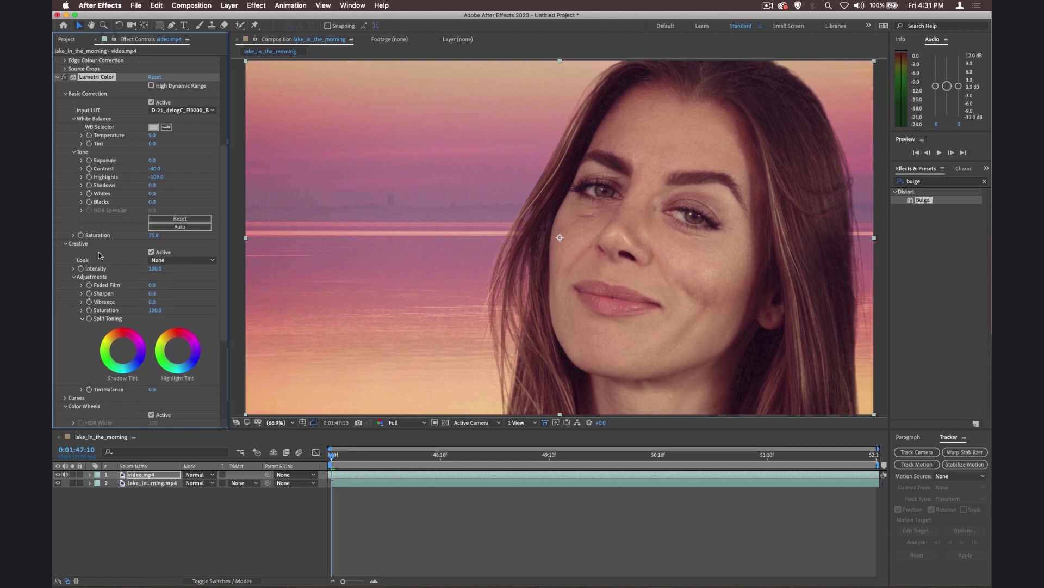
pyautogui.click(66, 243)
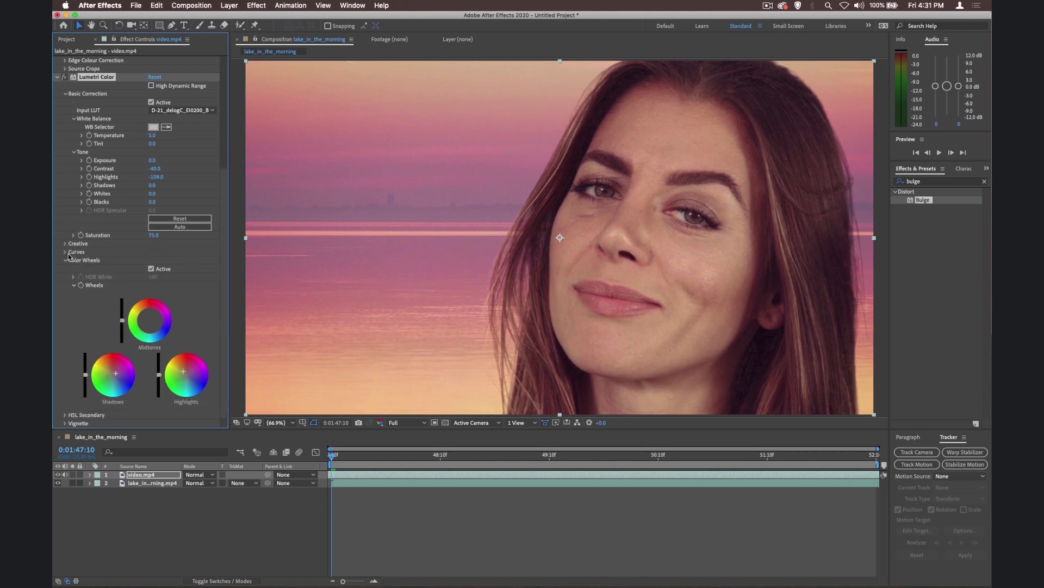
# - Brighten the image by bowing the Lumetri Color RGB curve upward
pyautogui.click(65, 252)
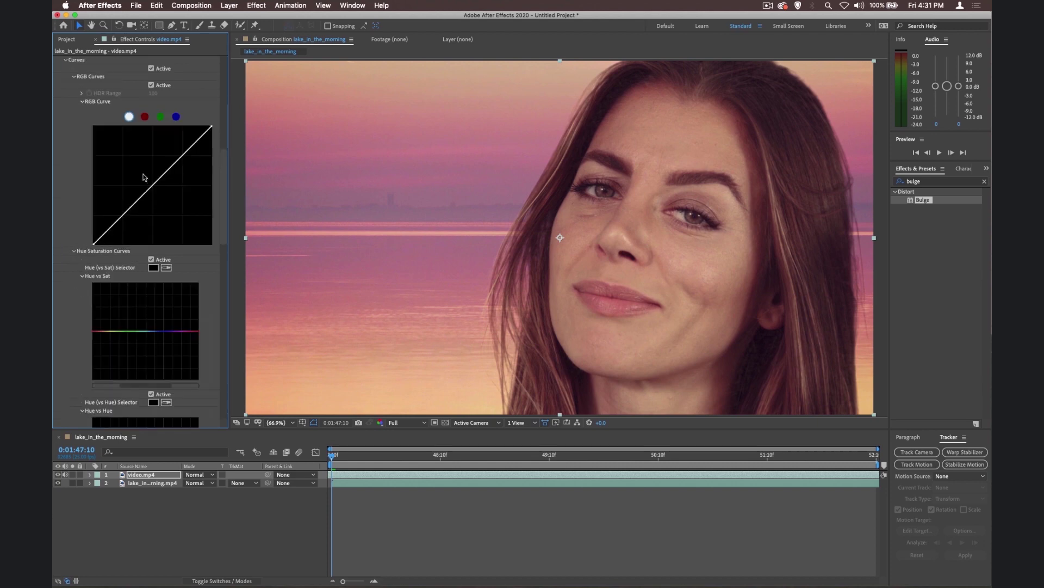
pyautogui.moveTo(153, 190)
pyautogui.mouseDown()
pyautogui.moveTo(138, 172)
pyautogui.moveTo(167, 200)
pyautogui.moveTo(155, 183)
pyautogui.mouseUp()
pyautogui.scroll(-10, 218, 254)
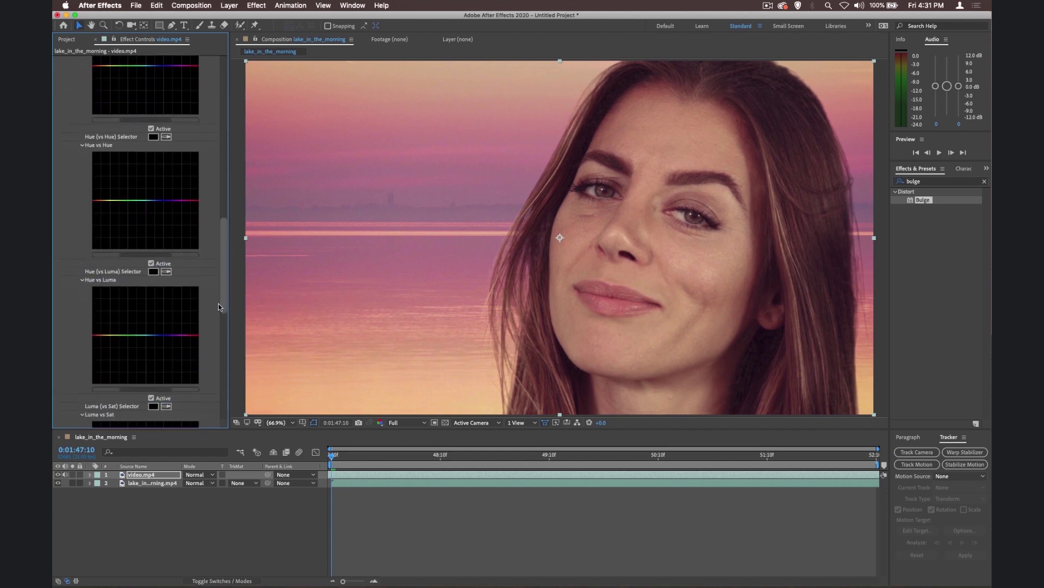
# - Review the Keylight and Lumetri settings, then collapse Curves to reveal the Color Wheels
pyautogui.scroll(15, 218, 304)
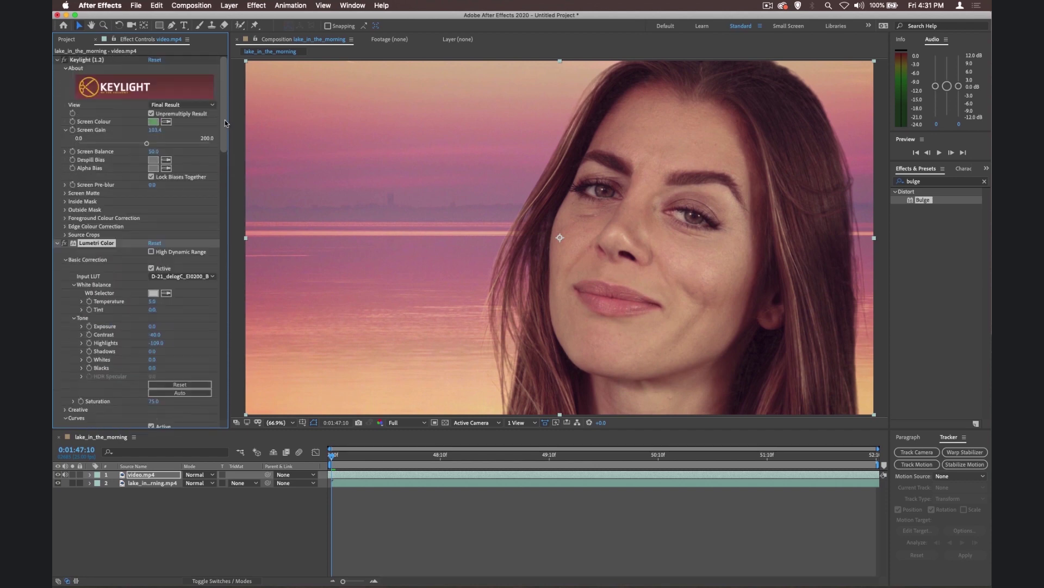
pyautogui.scroll(-5, 220, 142)
pyautogui.click(66, 228)
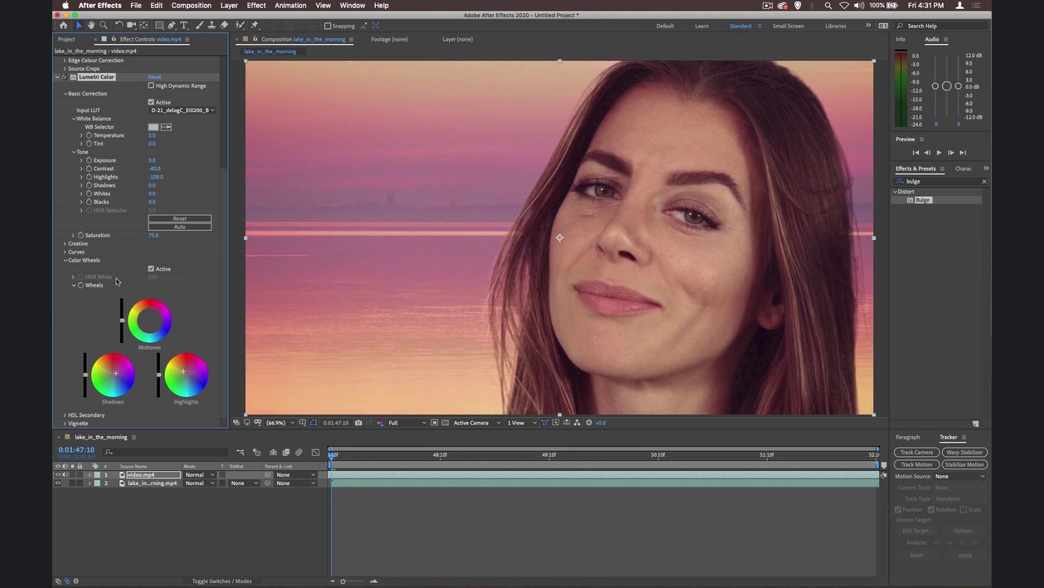
# - Open the Composition menu to reach Add to Adobe Media Encoder Queue
pyautogui.click(201, 4)
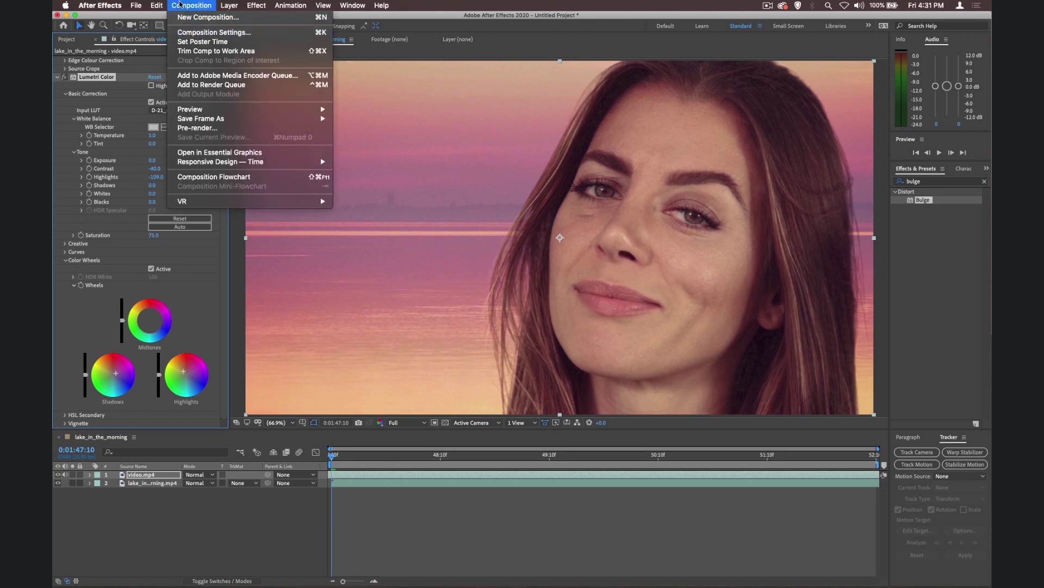